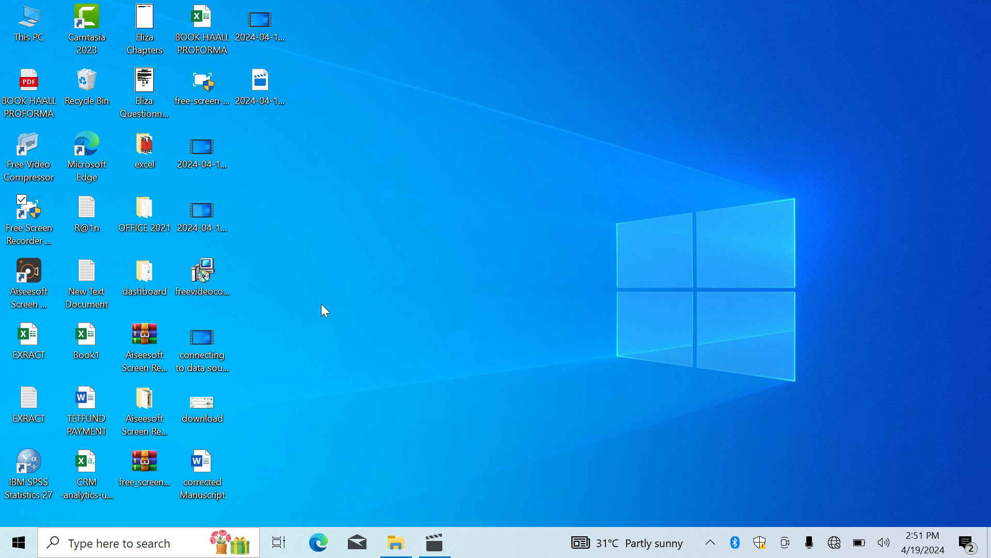
# Open the practice workbook from the desktop's dashboard folder and view its Power Pivot data model.
pyautogui.doubleClick(137, 278)
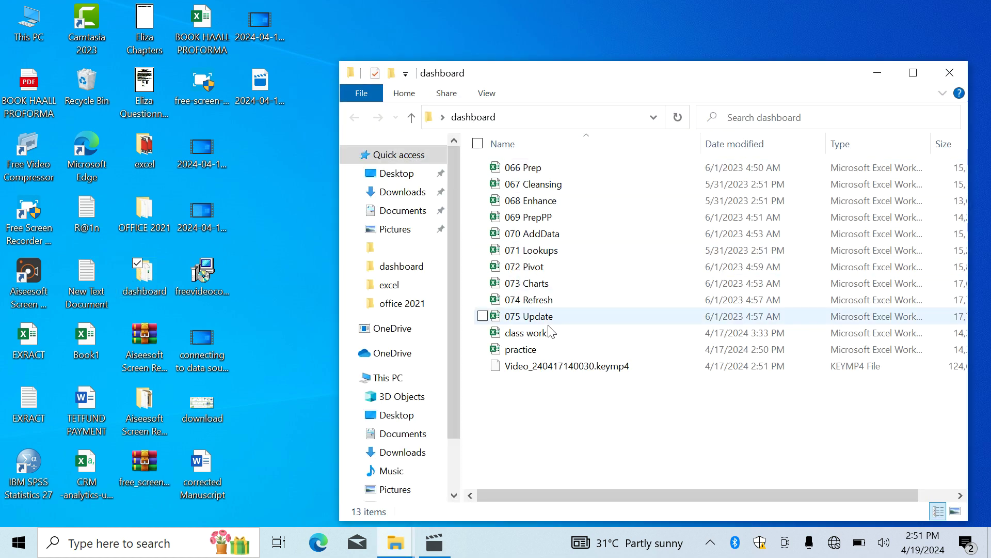
pyautogui.doubleClick(521, 350)
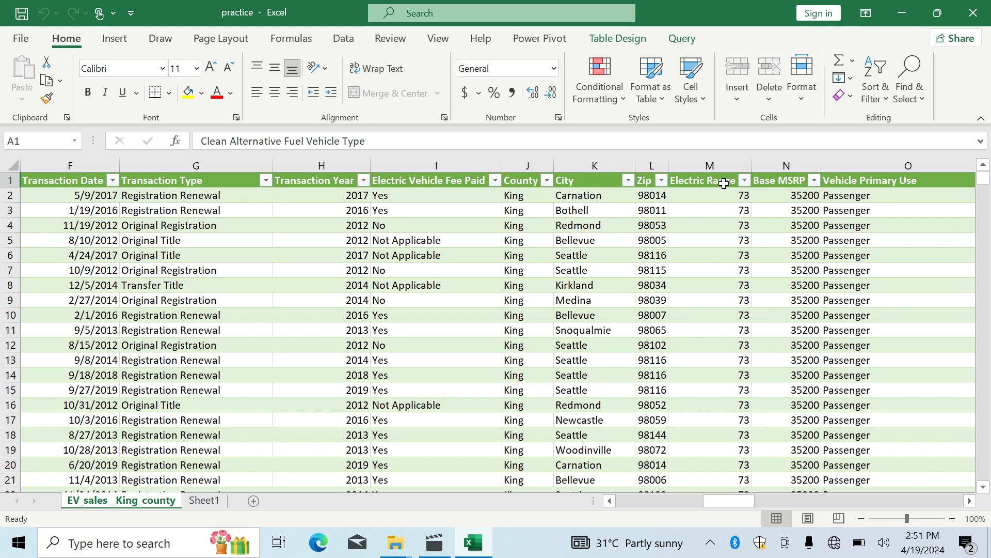
pyautogui.click(547, 40)
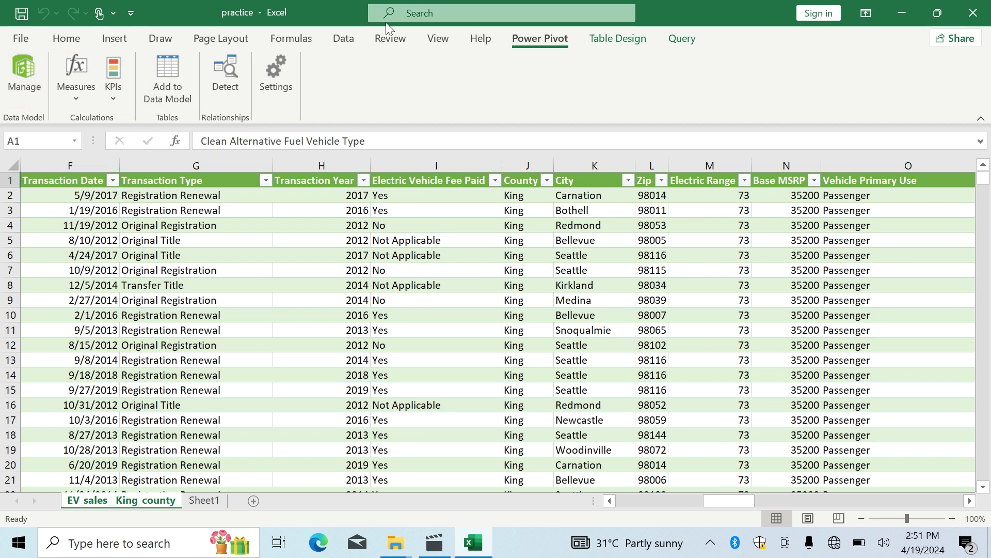
pyautogui.click(31, 79)
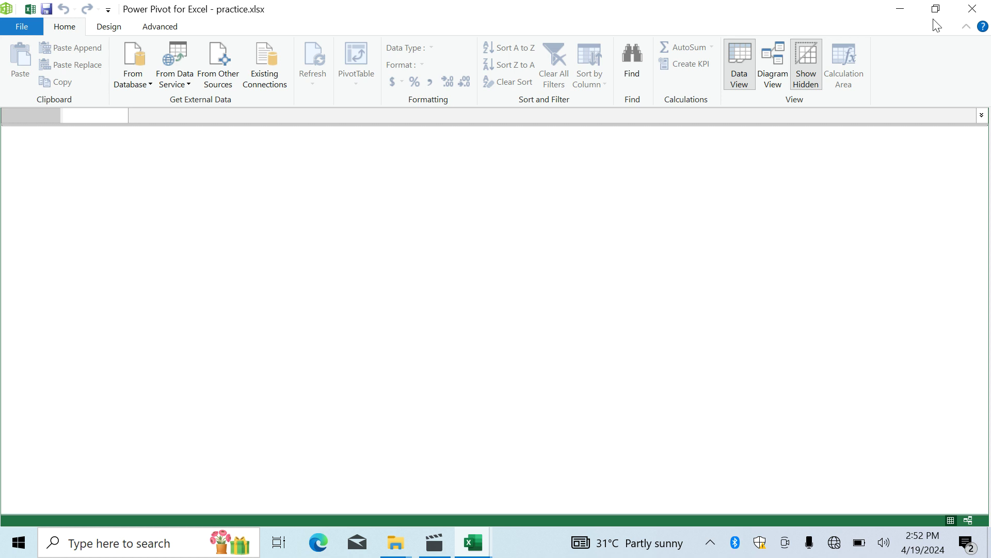
pyautogui.click(970, 8)
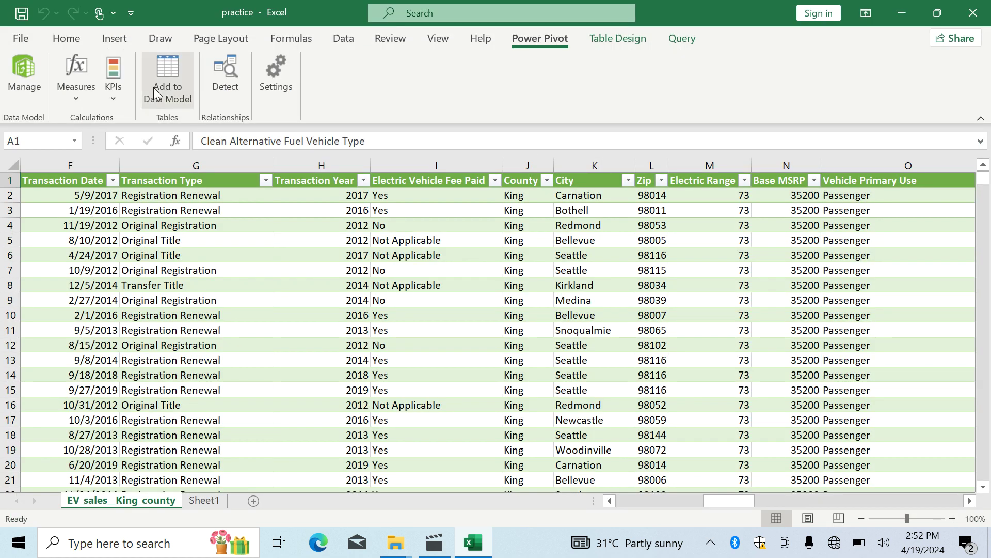
# Check the existing connections available to the practice workbook's data model in Power Pivot.
pyautogui.click(30, 73)
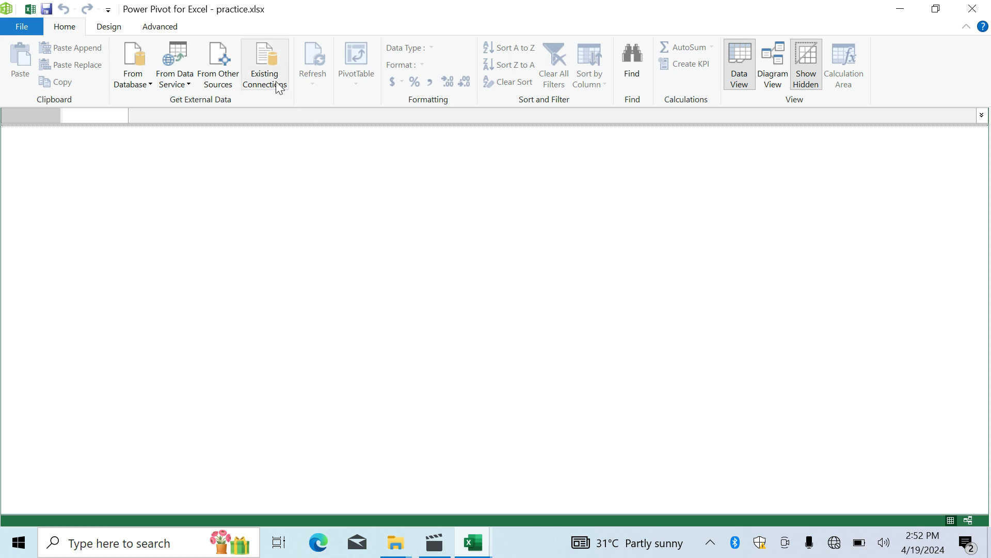
pyautogui.click(276, 82)
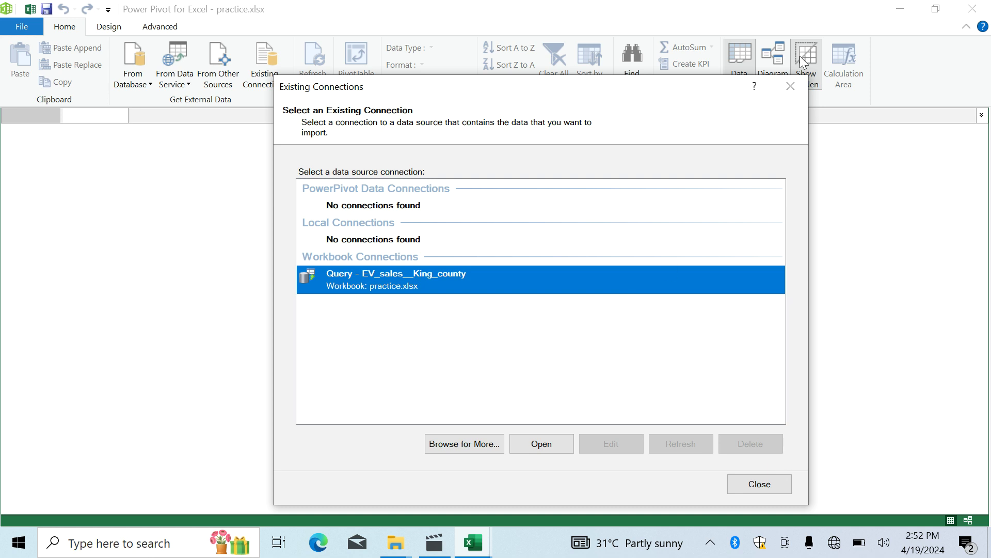
pyautogui.click(790, 85)
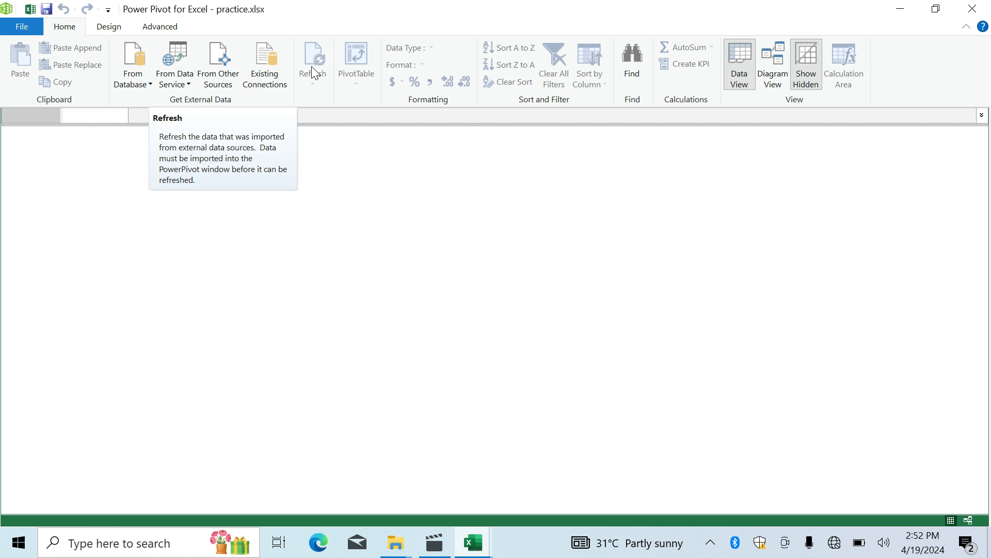
pyautogui.click(969, 9)
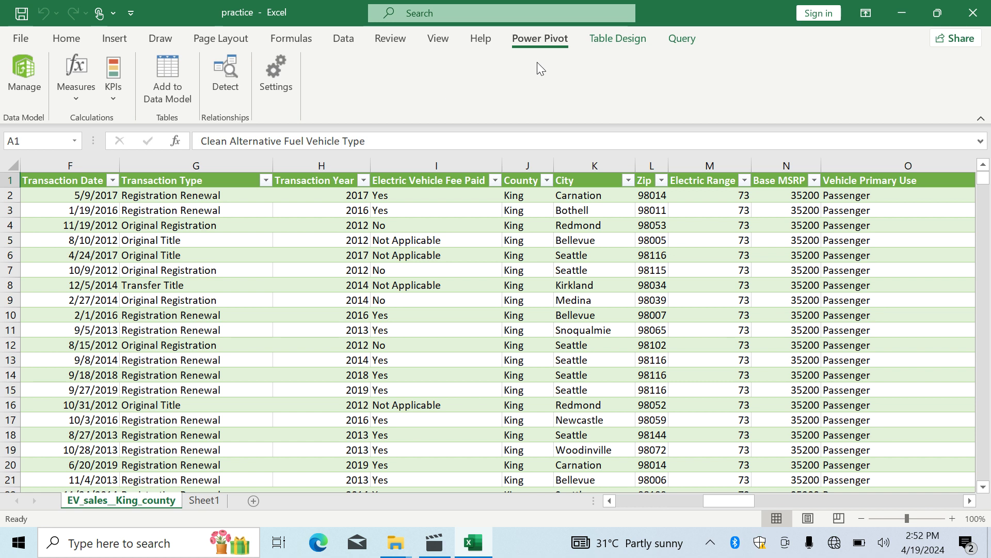
# Change the EV_sales__King_county query's load settings to Only Create Connection and add its data to the Data Model.
pyautogui.click(675, 40)
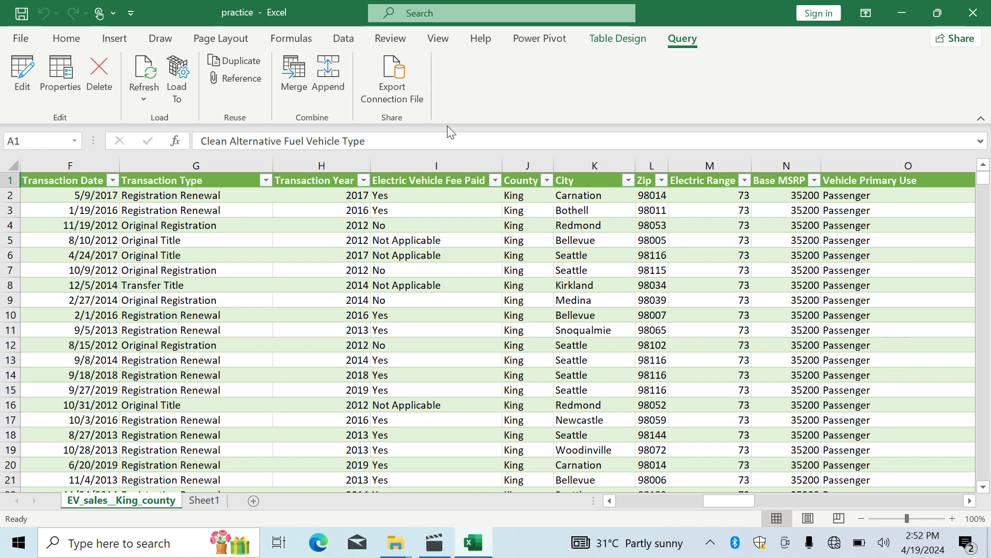
pyautogui.click(184, 77)
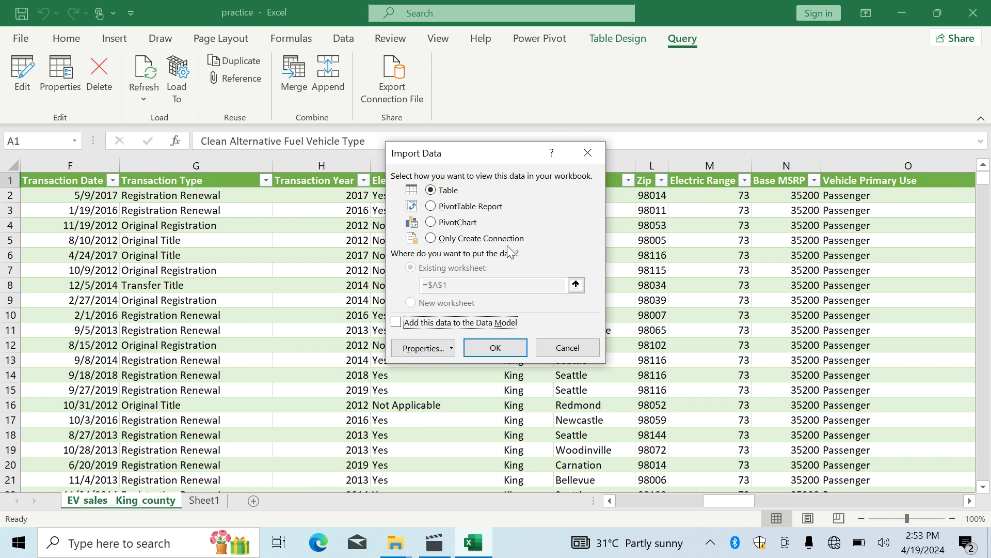
pyautogui.click(431, 239)
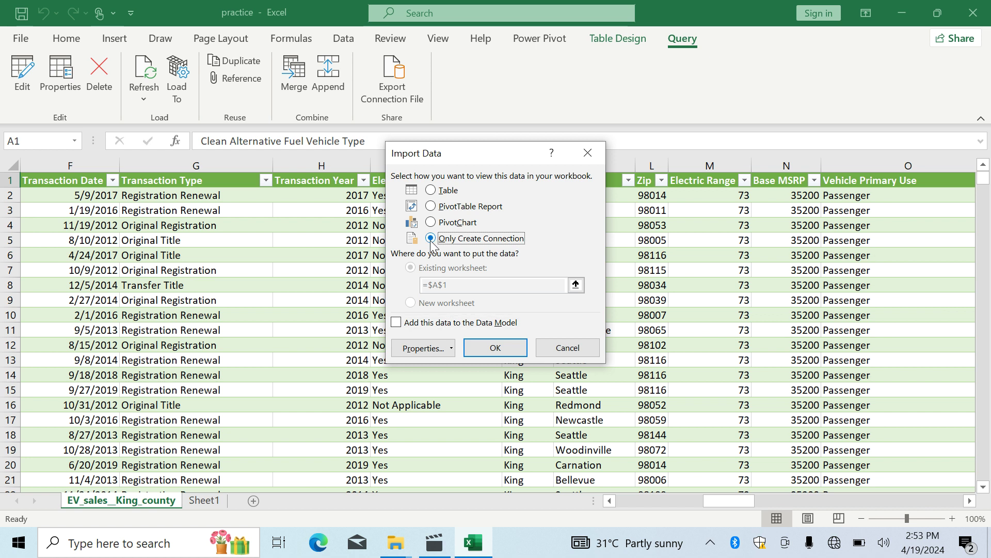
pyautogui.click(396, 324)
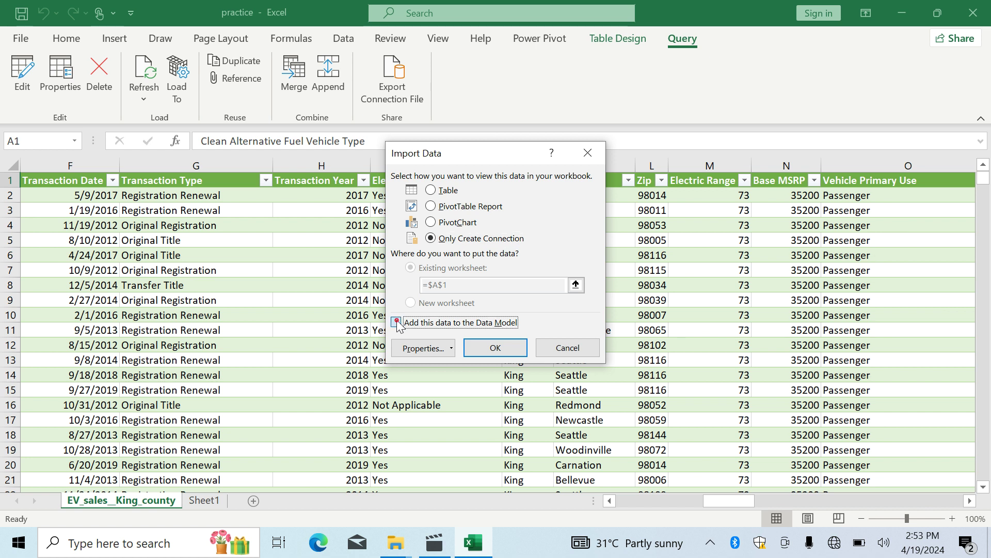
pyautogui.click(483, 346)
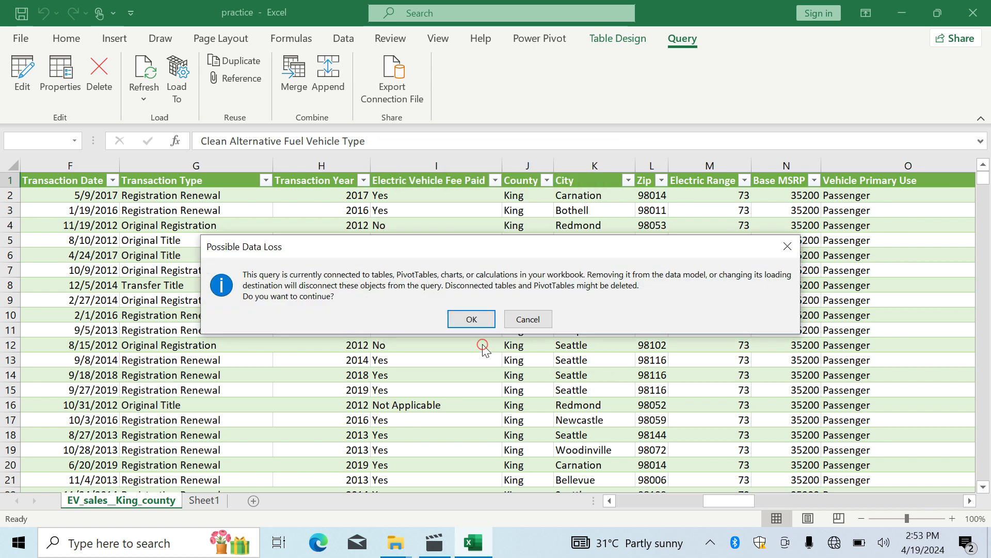
pyautogui.click(466, 320)
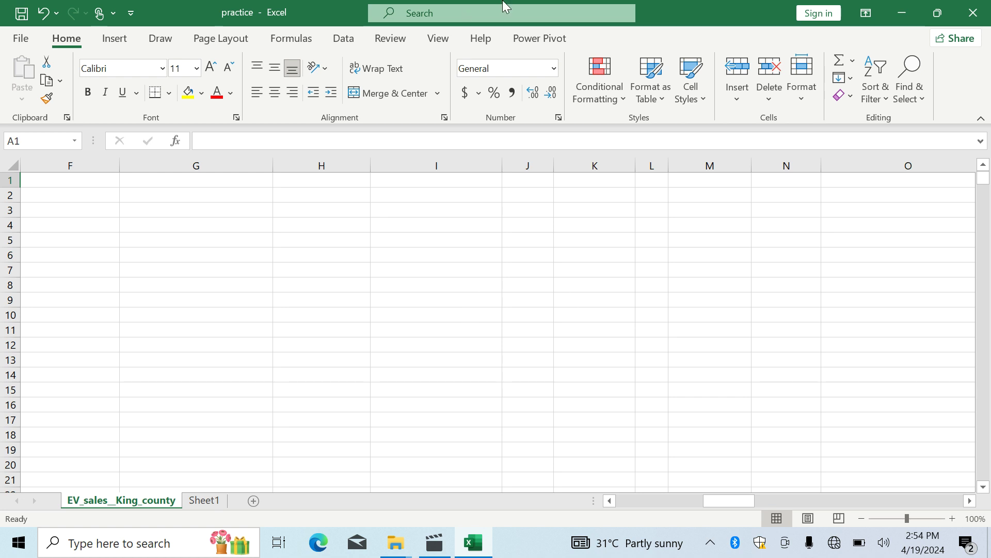
# Examine the EV sales King county table and the existing connections in the Power Pivot data model.
pyautogui.click(541, 38)
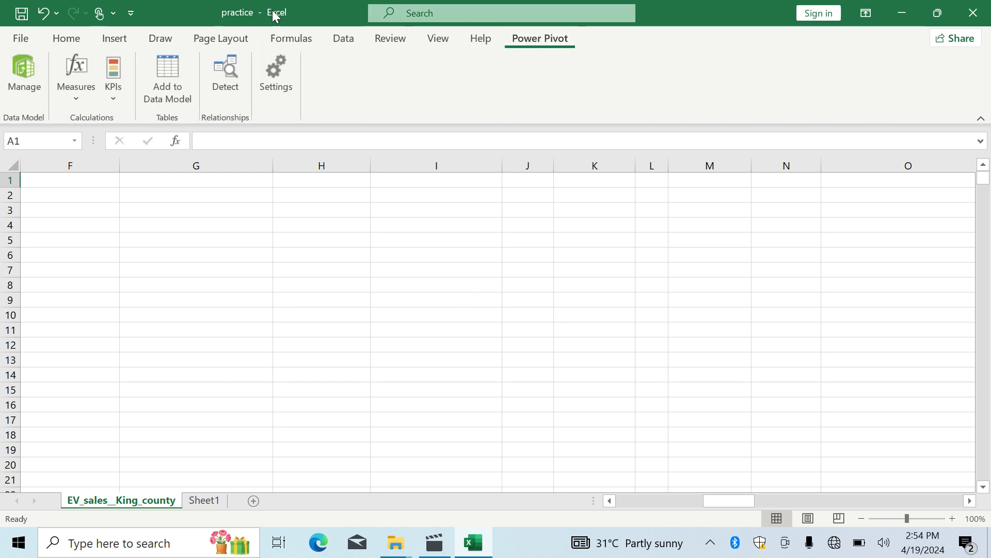
pyautogui.click(27, 70)
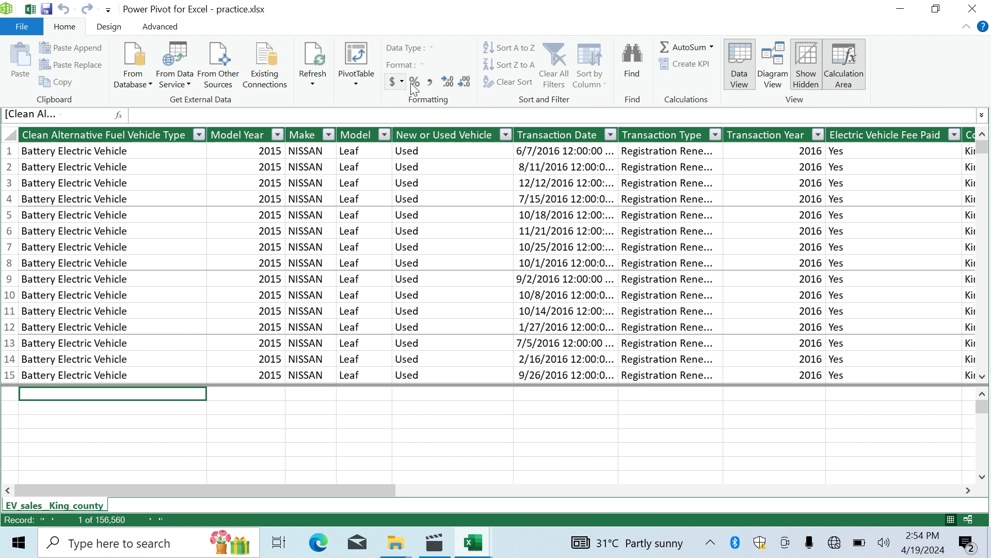
pyautogui.click(270, 65)
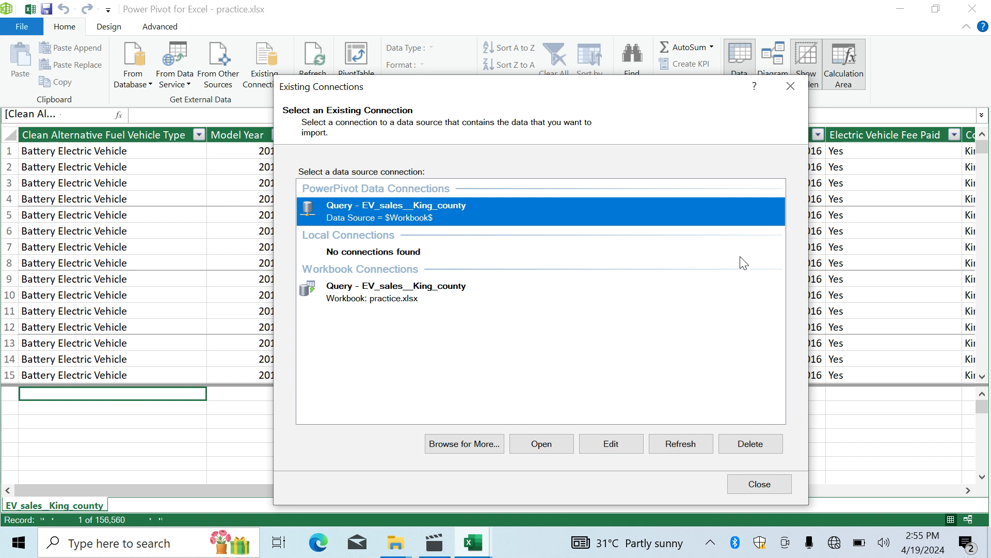
pyautogui.click(792, 83)
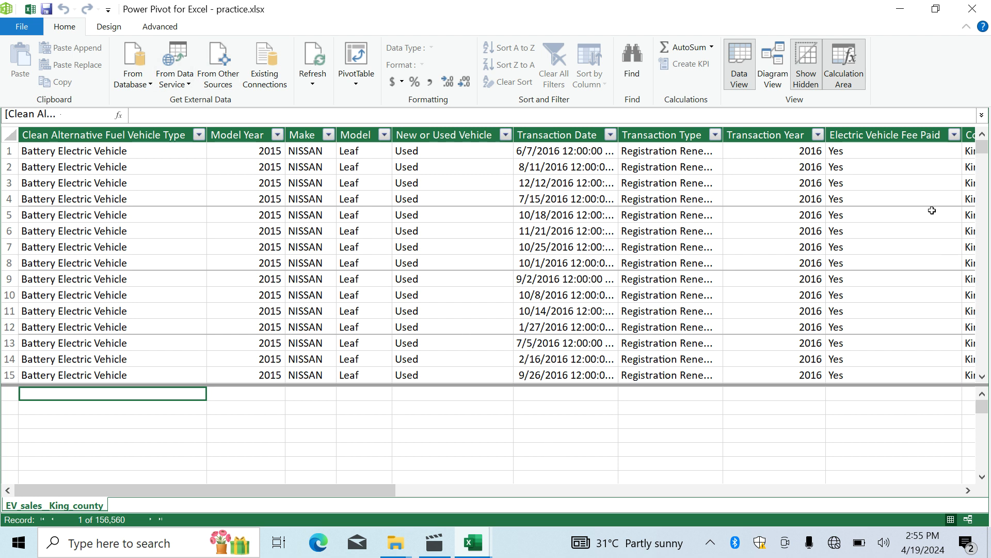
pyautogui.click(982, 14)
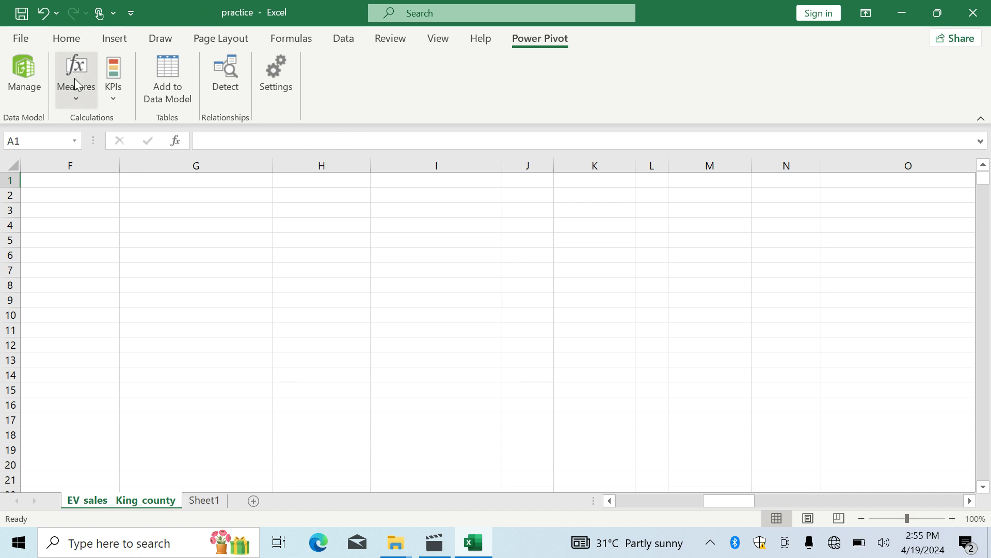
# Save the practice workbook and open the 070 AddData workbook from the dashboard folder.
pyautogui.click(19, 41)
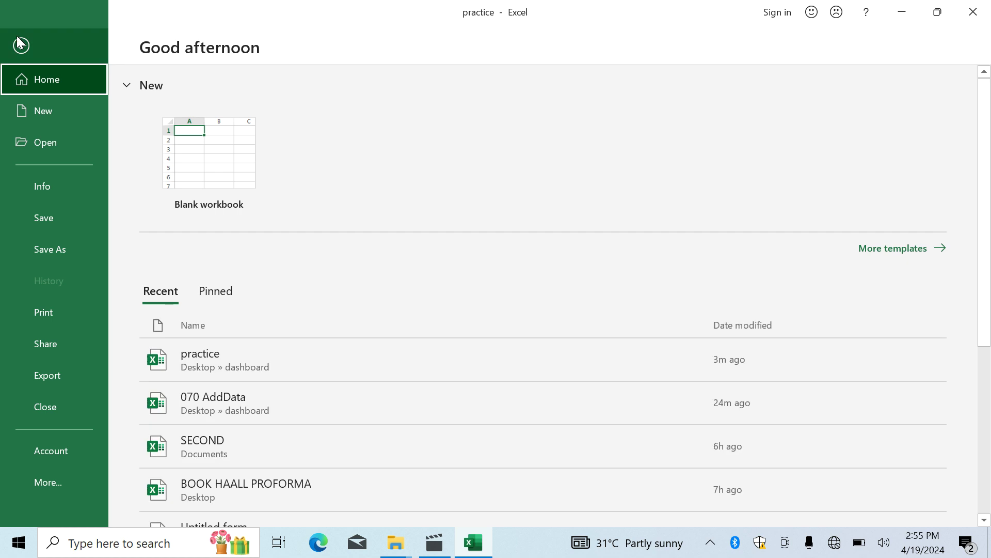
pyautogui.click(45, 215)
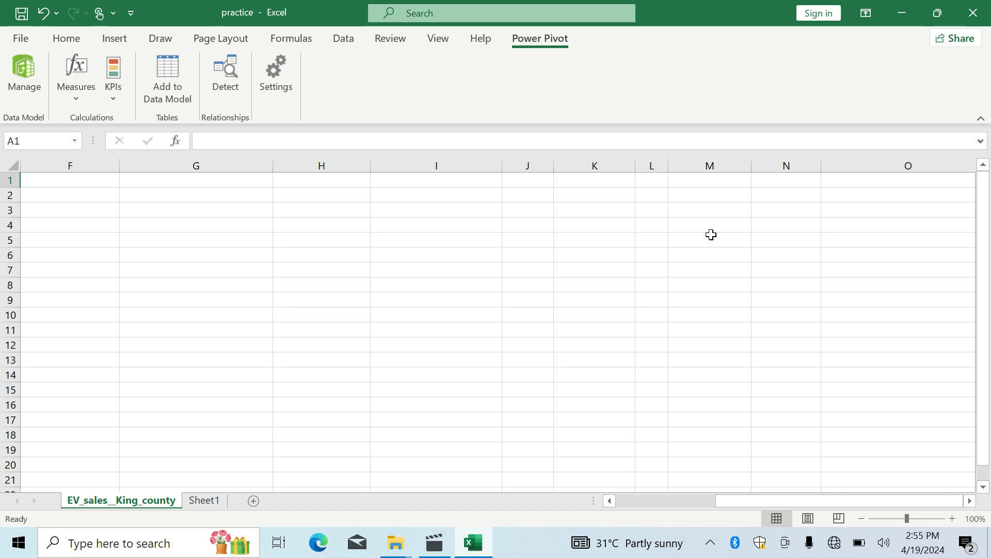
pyautogui.moveTo(395, 542)
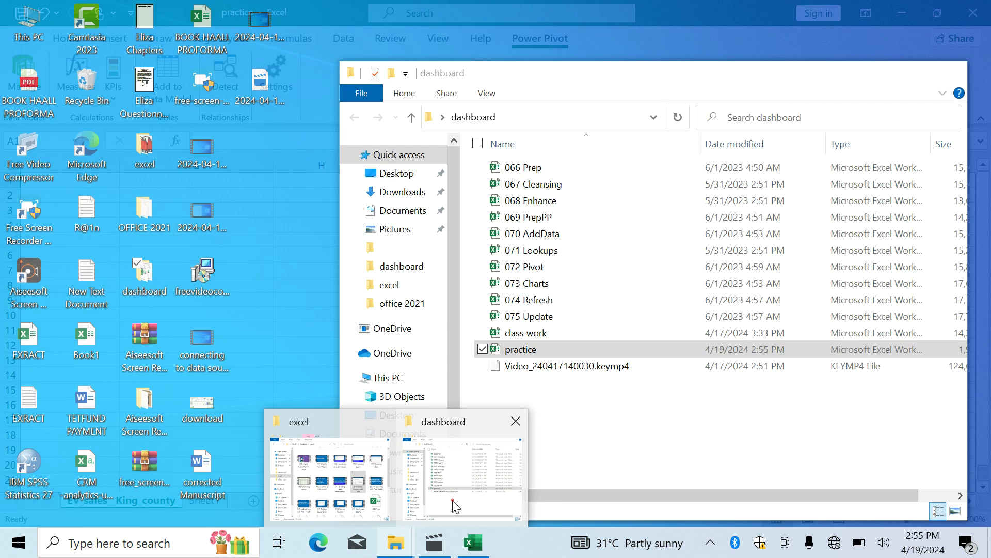
pyautogui.click(454, 506)
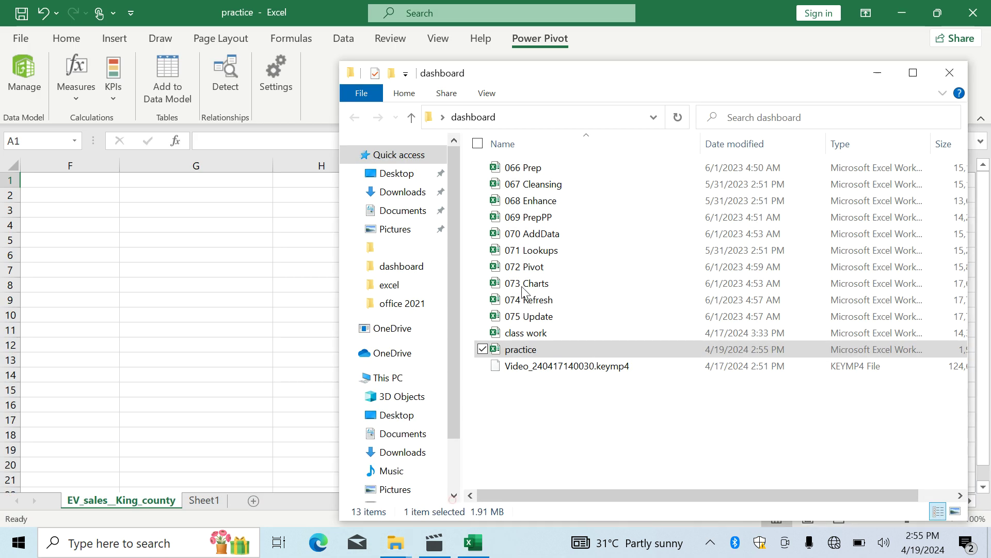
pyautogui.click(544, 240)
pyautogui.doubleClick(544, 240)
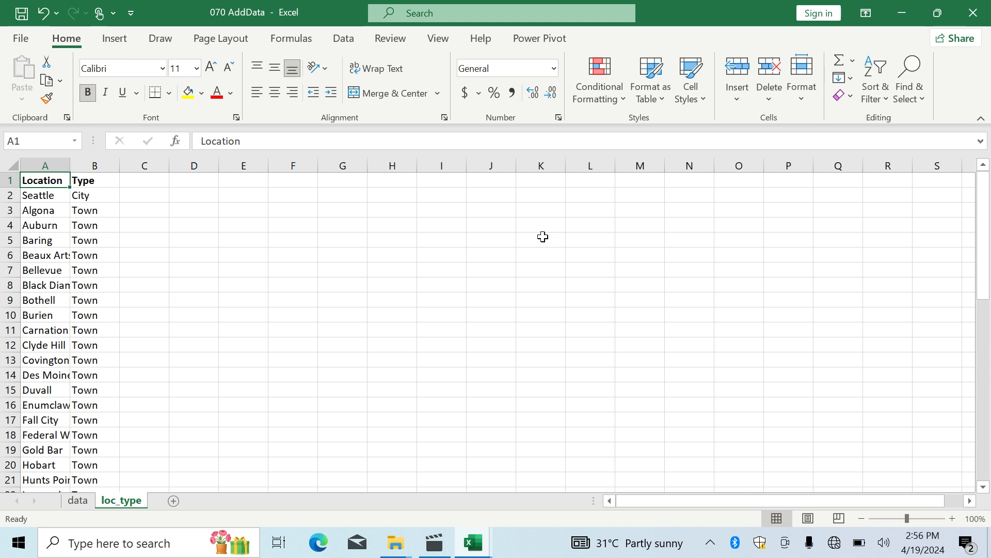
# Add the Location and Type columns of the loc_type sheet to the Data Model as a table with headers, range $A$1:$B$48.
pyautogui.moveTo(38, 167); pyautogui.dragTo(85, 163)
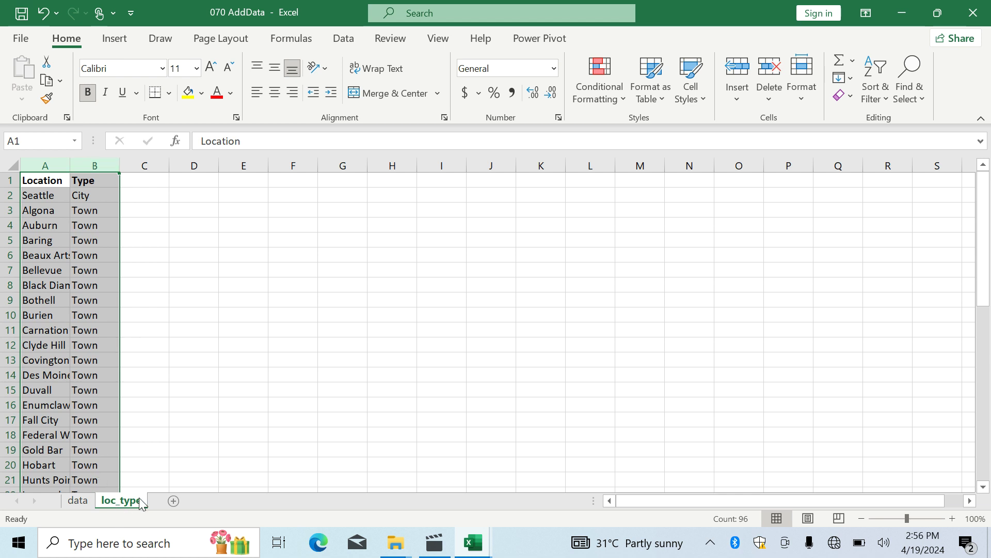
pyautogui.click(83, 503)
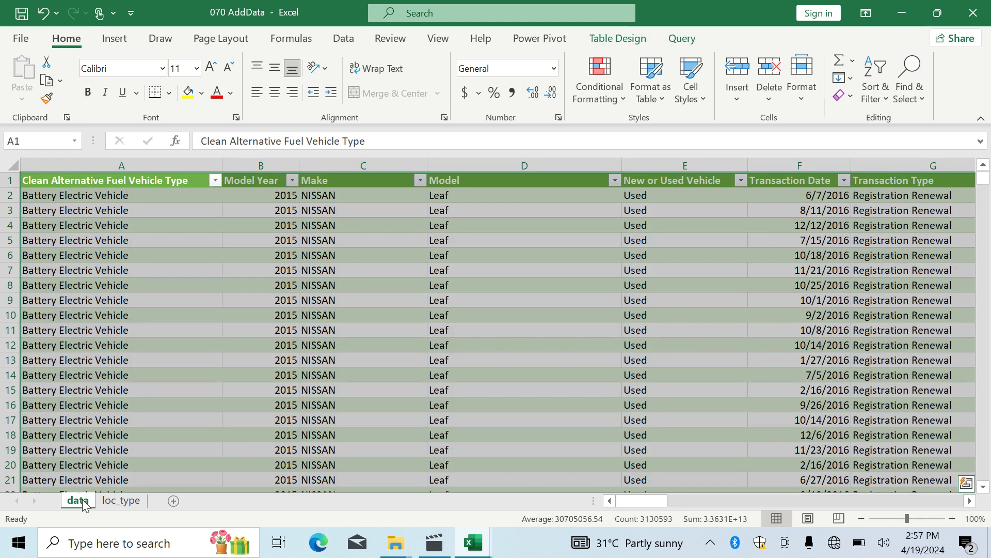
pyautogui.click(124, 500)
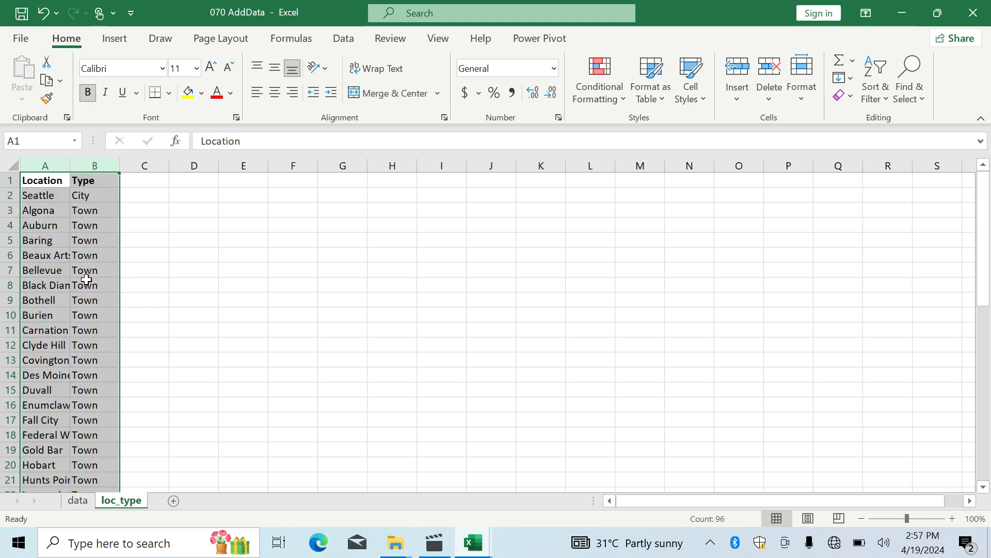
pyautogui.click(527, 39)
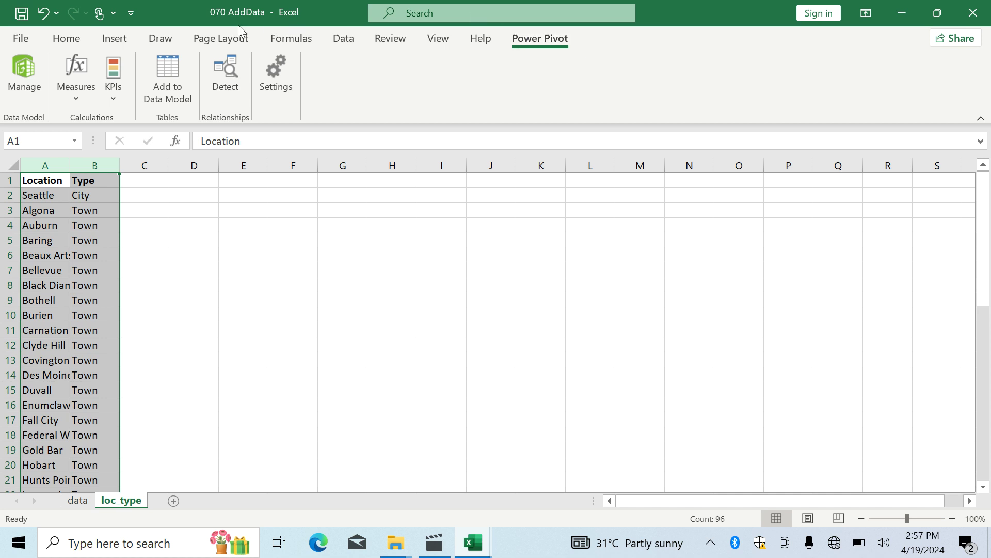
pyautogui.click(163, 67)
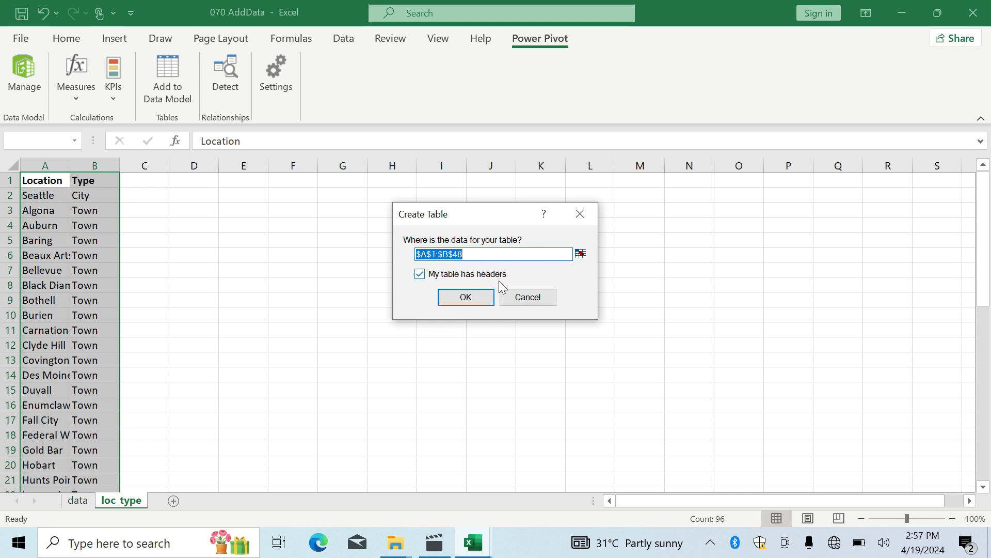
pyautogui.click(472, 297)
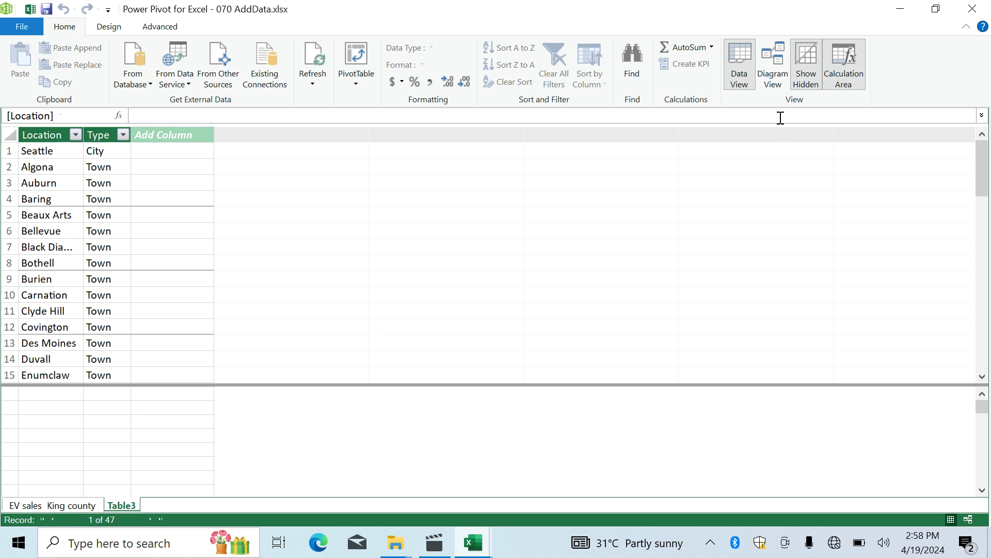
# Show the data model as a diagram and rename Table3 as location type.
pyautogui.click(778, 82)
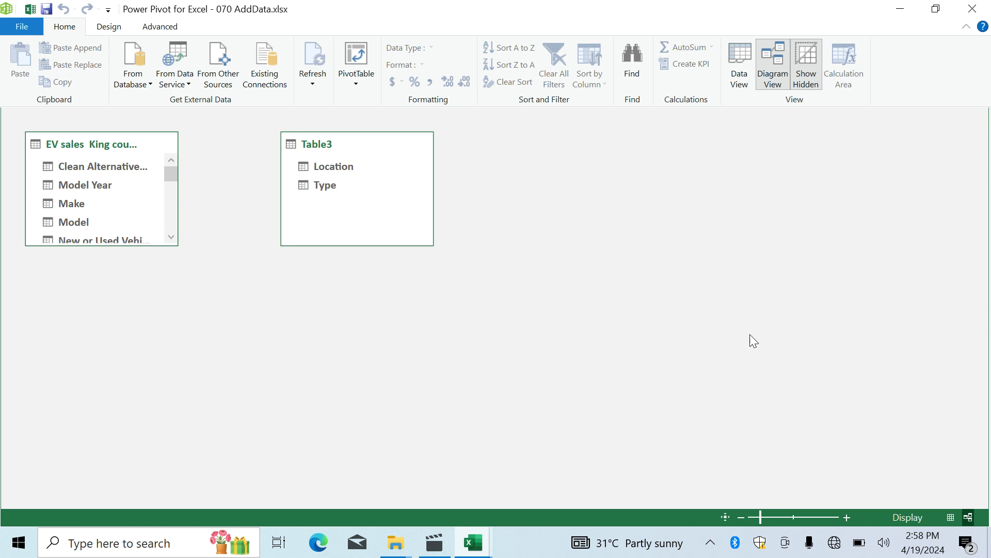
pyautogui.click(326, 146)
pyautogui.rightClick(326, 147)
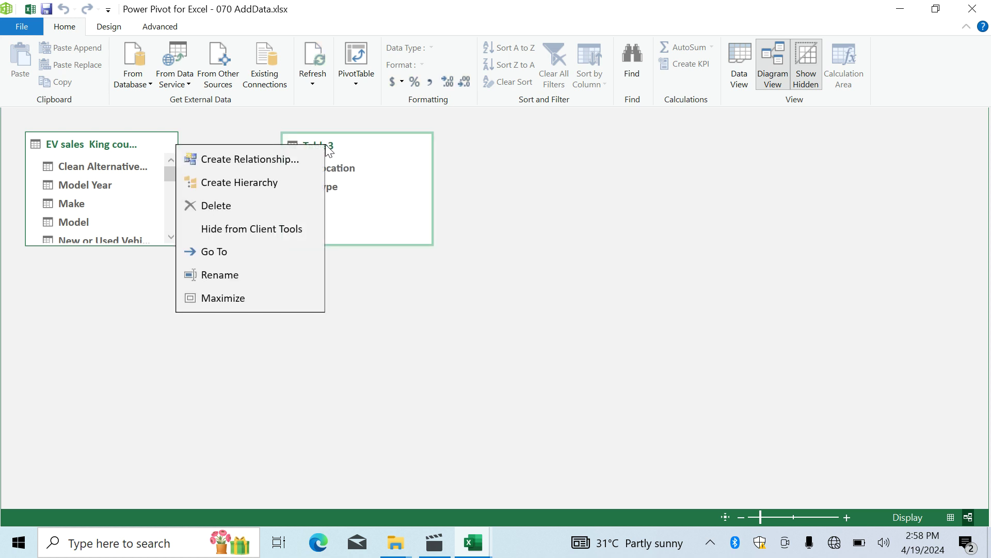
pyautogui.click(227, 276)
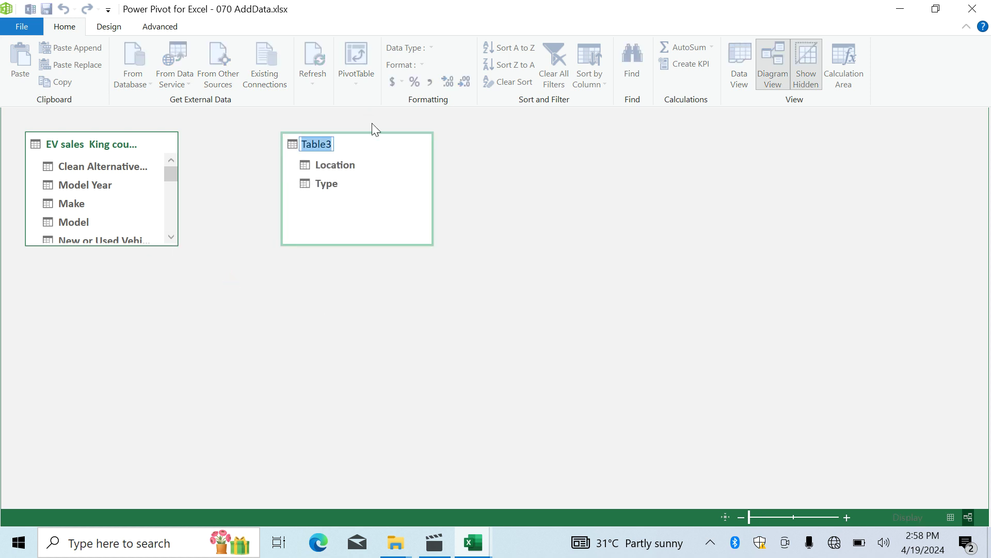
pyautogui.write('location type')
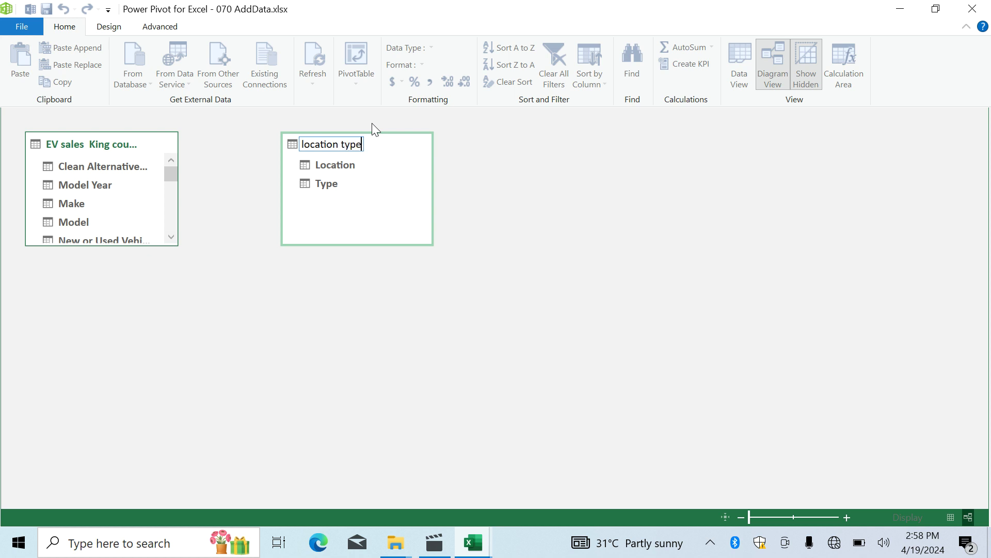
pyautogui.click(336, 289)
pyautogui.click(295, 146)
pyautogui.click(141, 244)
pyautogui.press('Return')
# Maximize and restore the location type table, and lengthen the EV sales King county table box to show all its fields.
pyautogui.click(419, 147)
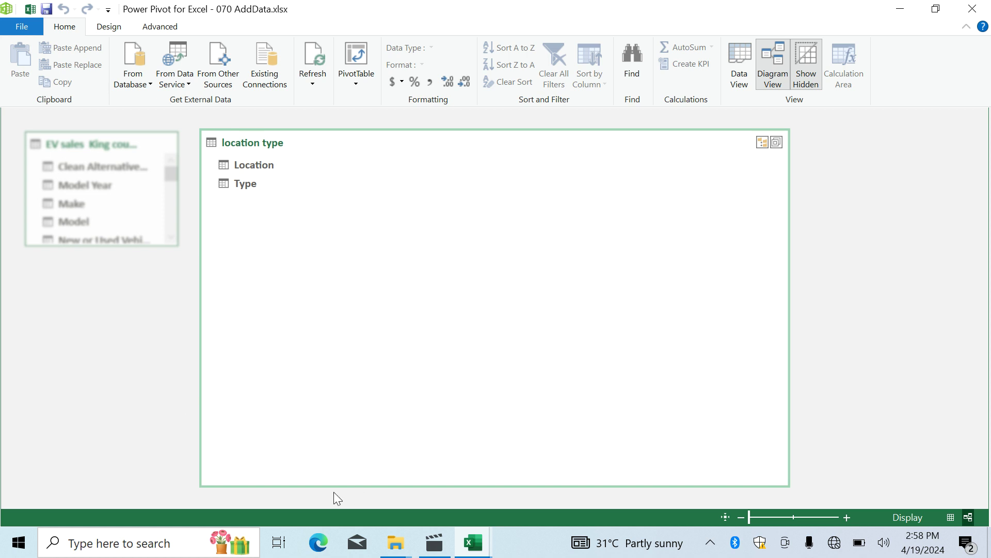
pyautogui.click(777, 146)
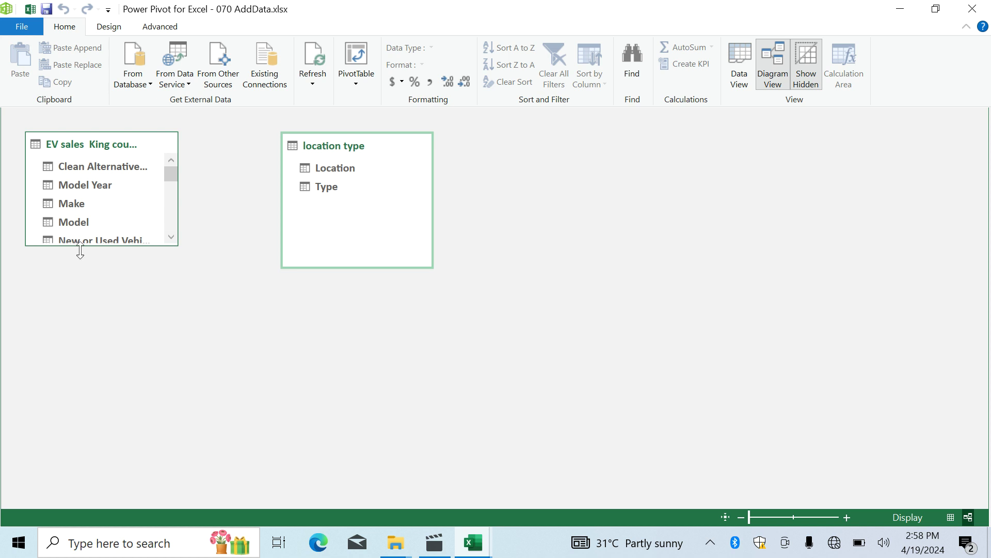
pyautogui.moveTo(81, 247); pyautogui.dragTo(98, 491)
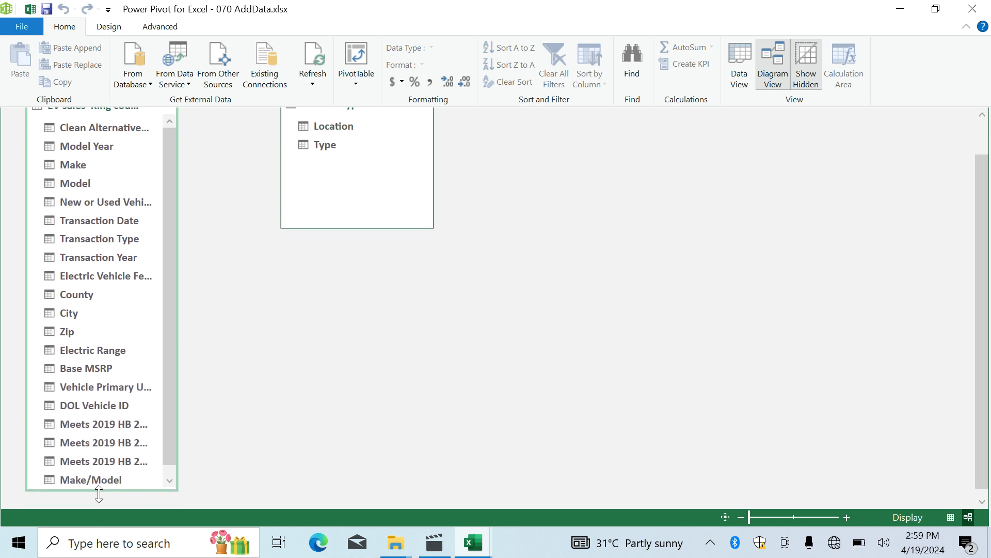
pyautogui.moveTo(165, 424); pyautogui.dragTo(178, 323)
# Compare the City column of the data sheet with the Location column of the loc_type sheet in the 070 AddData workbook.
pyautogui.moveTo(473, 542)
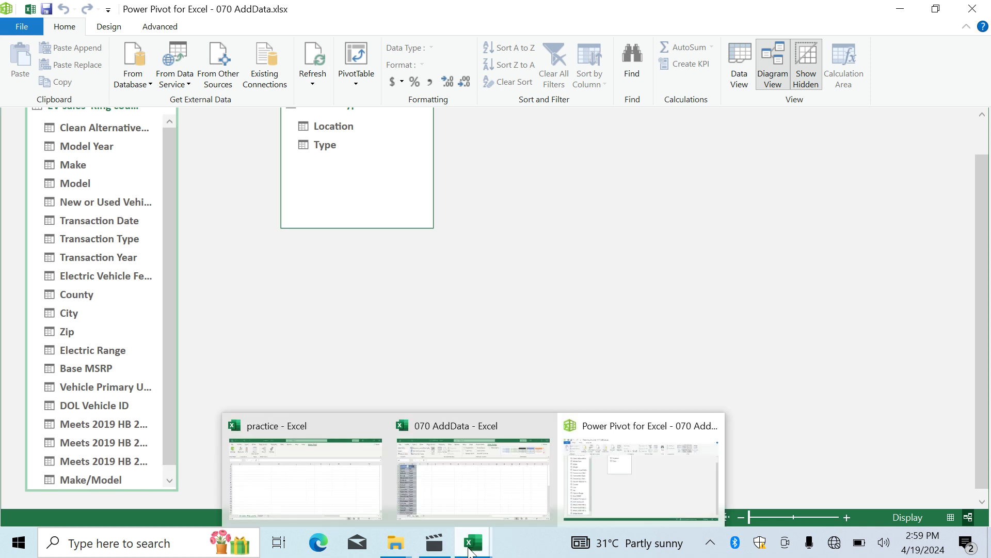
pyautogui.click(496, 483)
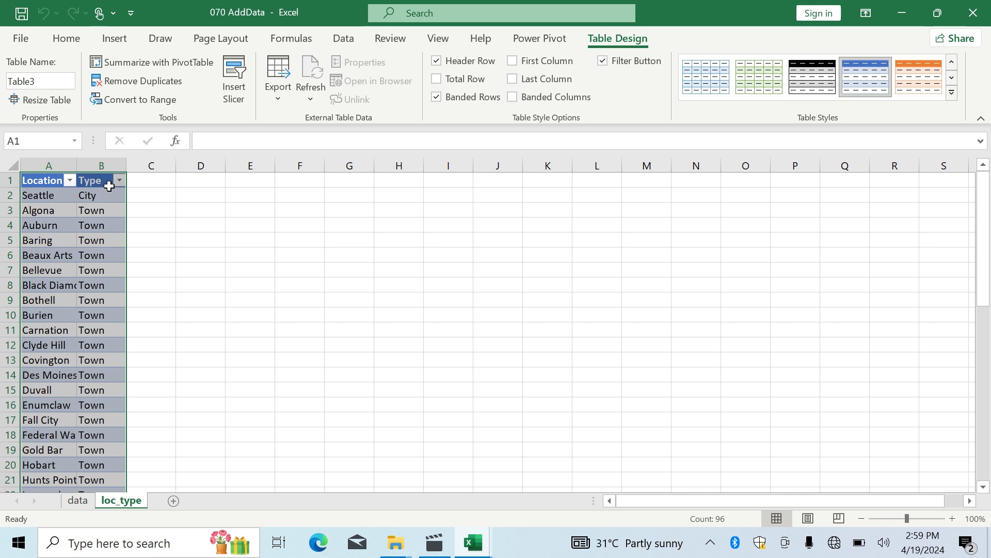
pyautogui.click(79, 500)
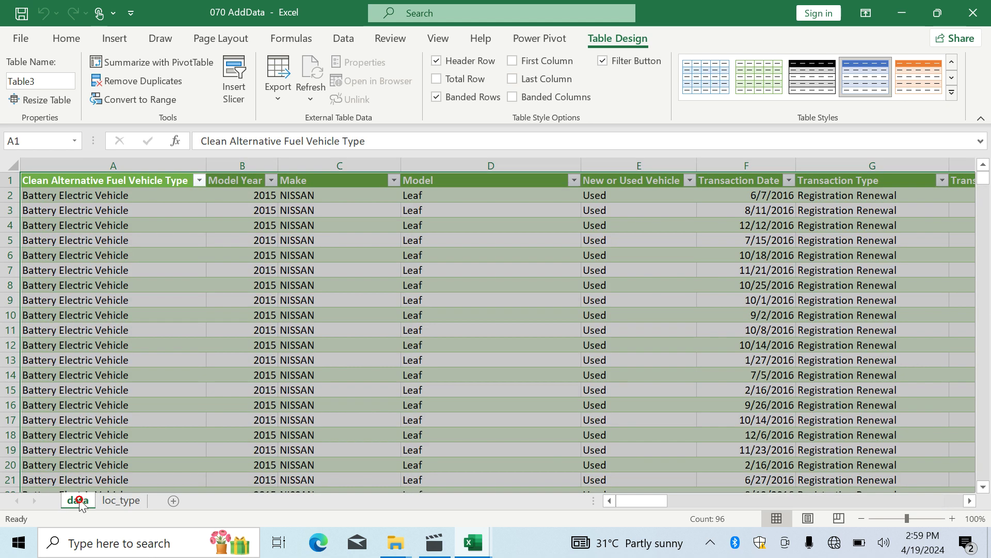
pyautogui.moveTo(645, 502); pyautogui.dragTo(747, 500)
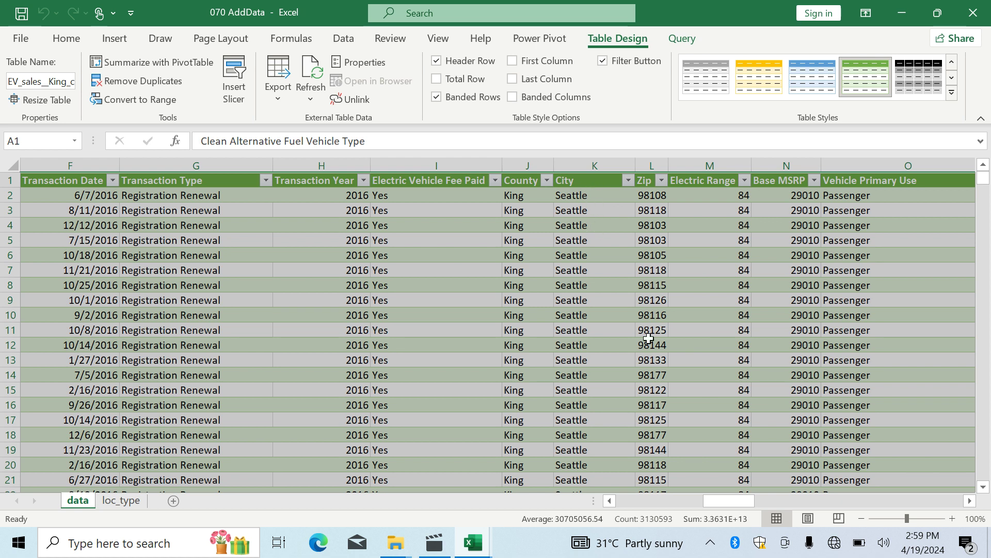
pyautogui.click(628, 178)
pyautogui.click(628, 178)
pyautogui.click(629, 179)
pyautogui.click(630, 177)
pyautogui.moveTo(983, 177)
pyautogui.mouseDown()
pyautogui.moveTo(986, 209)
pyautogui.moveTo(983, 175)
pyautogui.mouseUp()
pyautogui.click(127, 500)
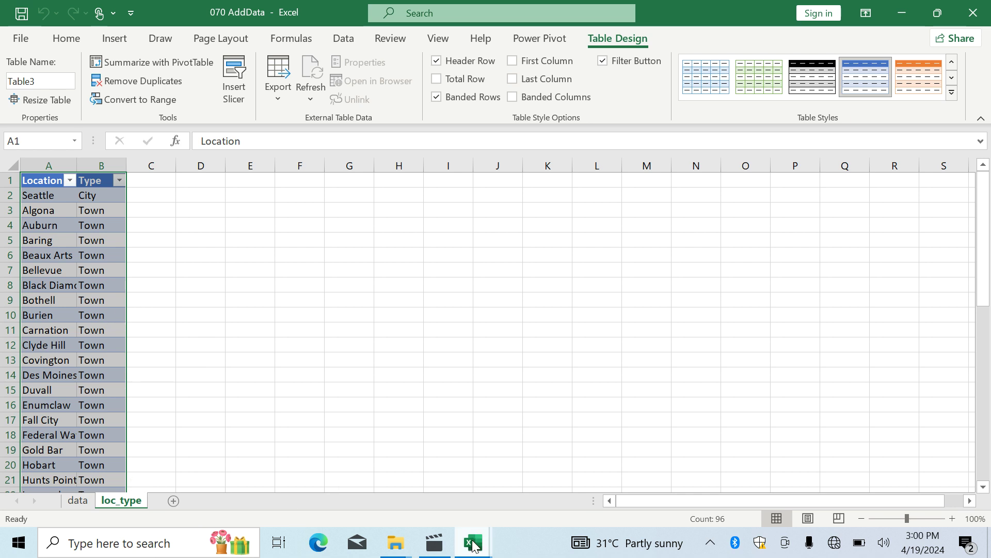
# Create a relationship from the EV sales King county table's City field to location type's Location field, and close the Power Pivot window.
pyautogui.moveTo(472, 542)
pyautogui.click(643, 475)
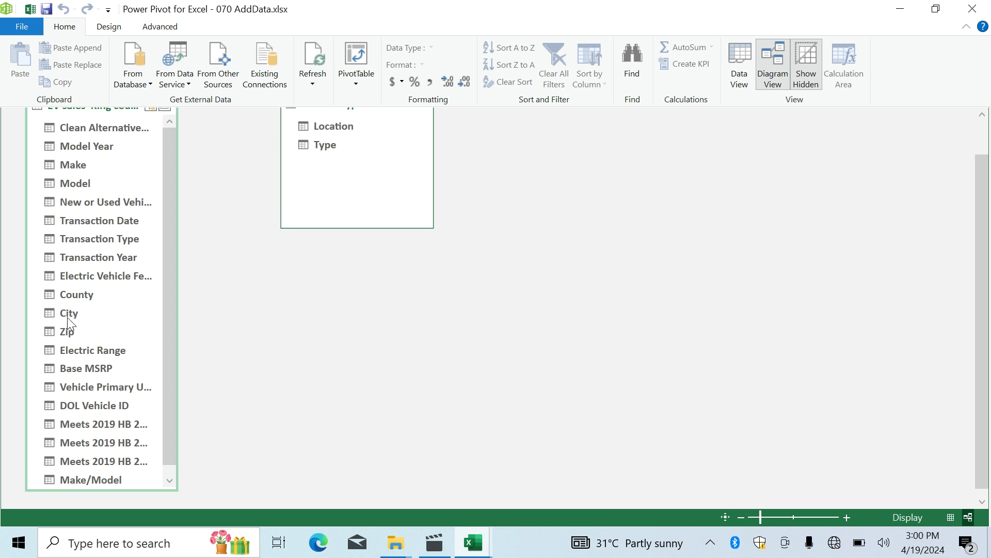
pyautogui.moveTo(71, 312); pyautogui.dragTo(227, 258)
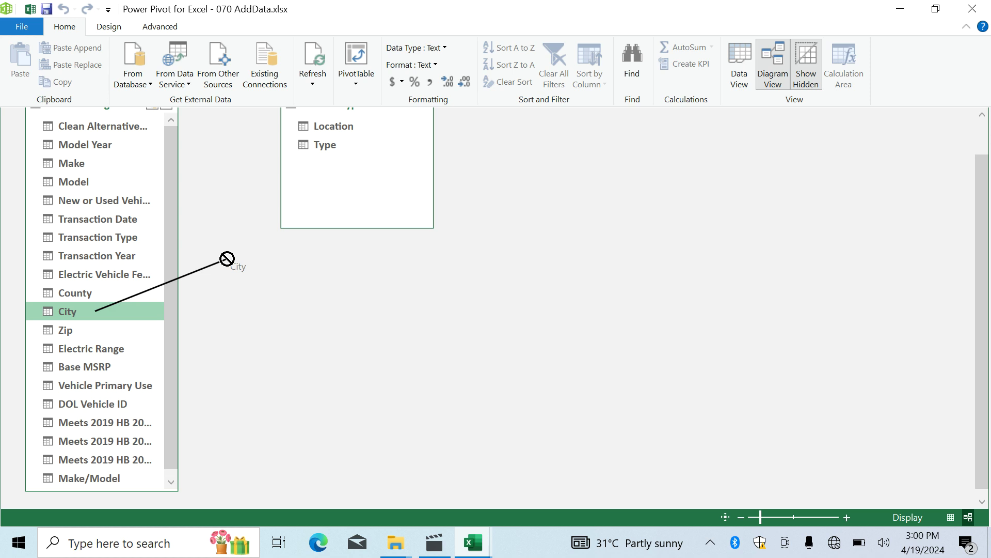
pyautogui.moveTo(227, 258); pyautogui.dragTo(301, 165)
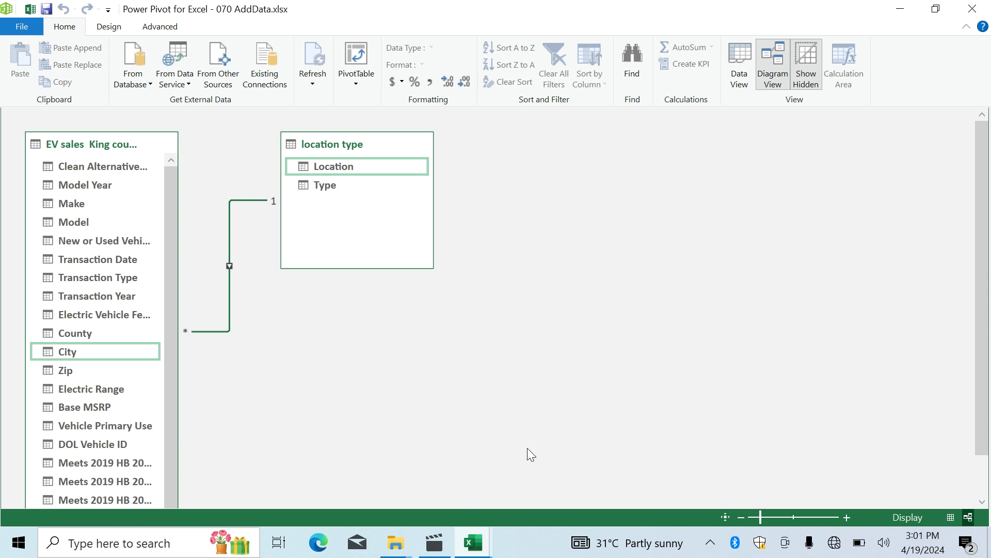
pyautogui.moveTo(982, 218); pyautogui.dragTo(984, 285)
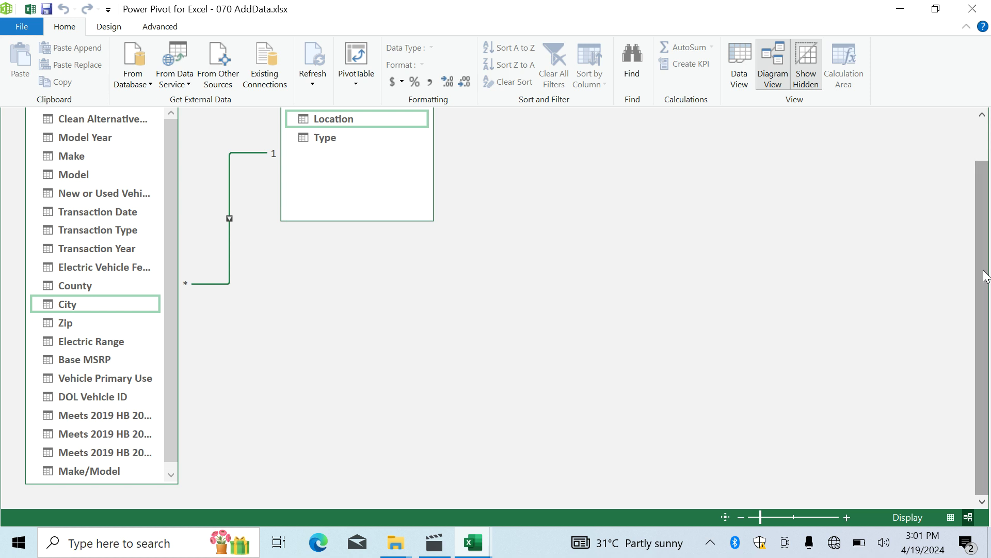
pyautogui.moveTo(985, 274); pyautogui.dragTo(985, 215)
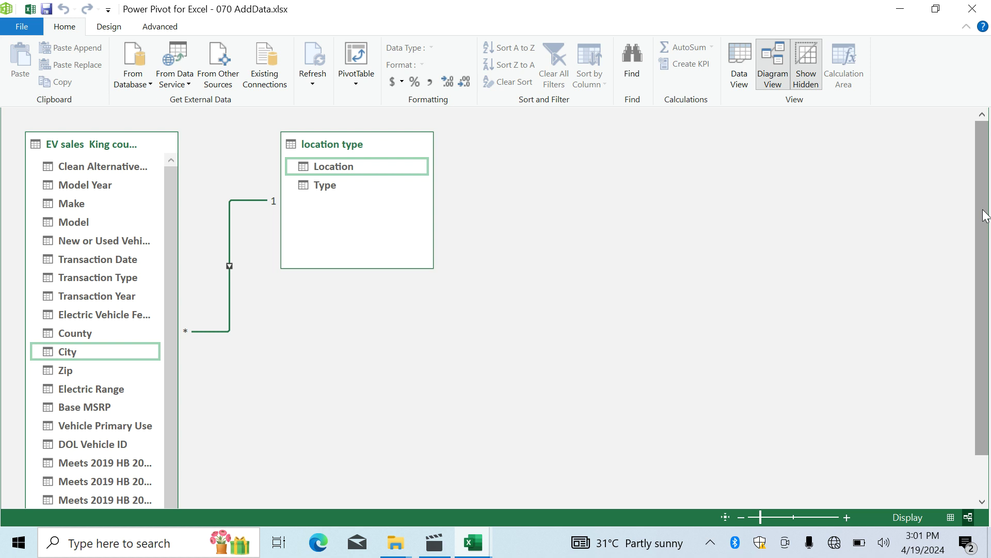
pyautogui.moveTo(985, 216); pyautogui.dragTo(984, 185)
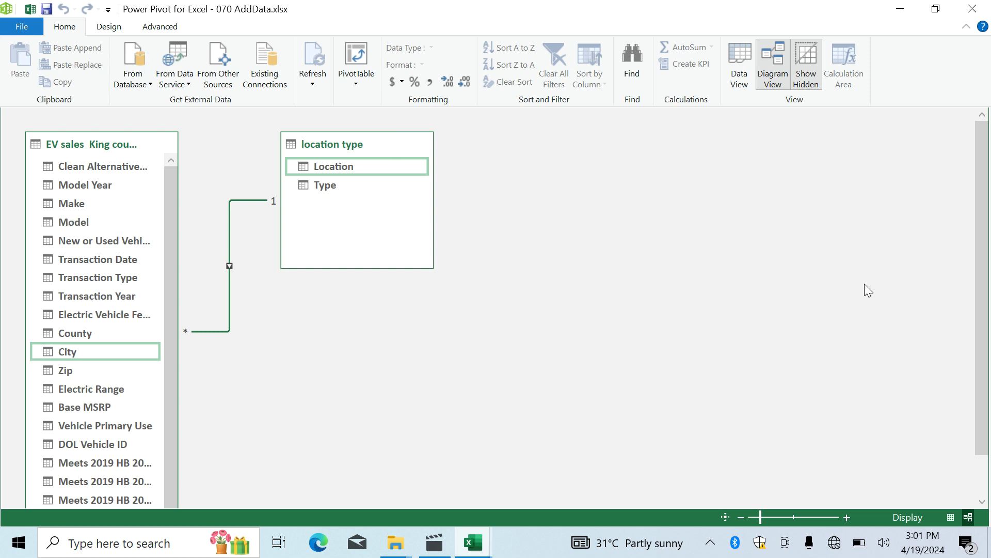
pyautogui.click(973, 11)
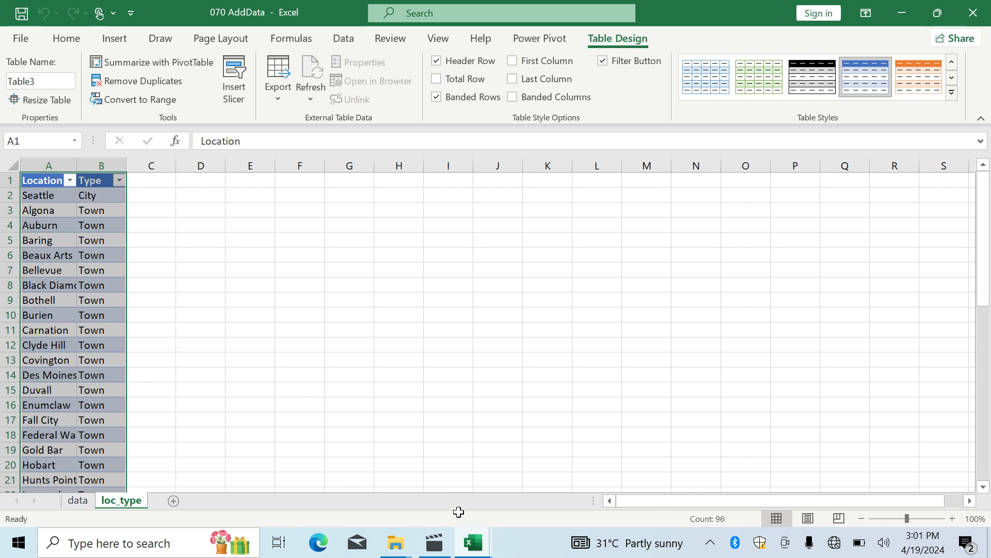
# Try to start a =related( formula in cell U1, beside the Make/Model column of the data sheet.
pyautogui.moveTo(481, 541)
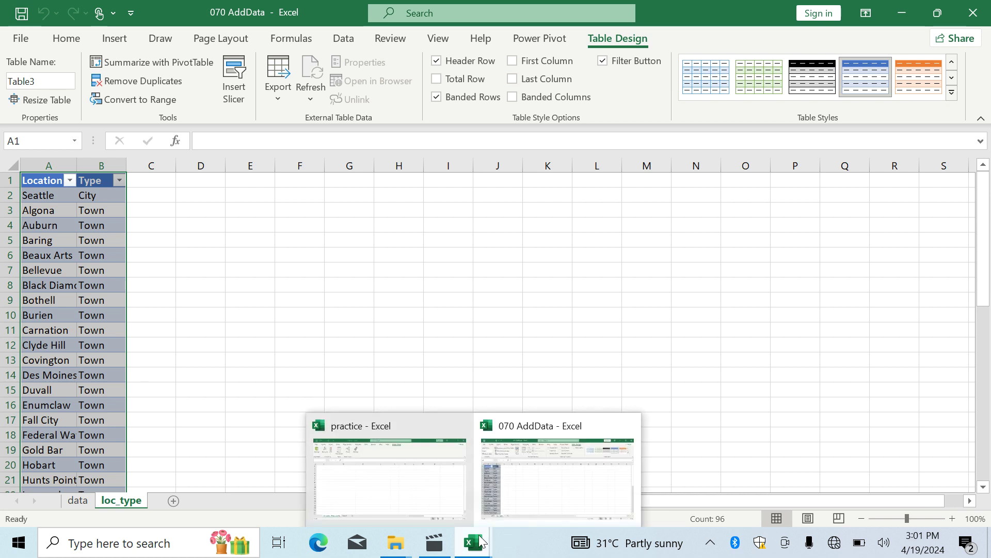
pyautogui.click(523, 502)
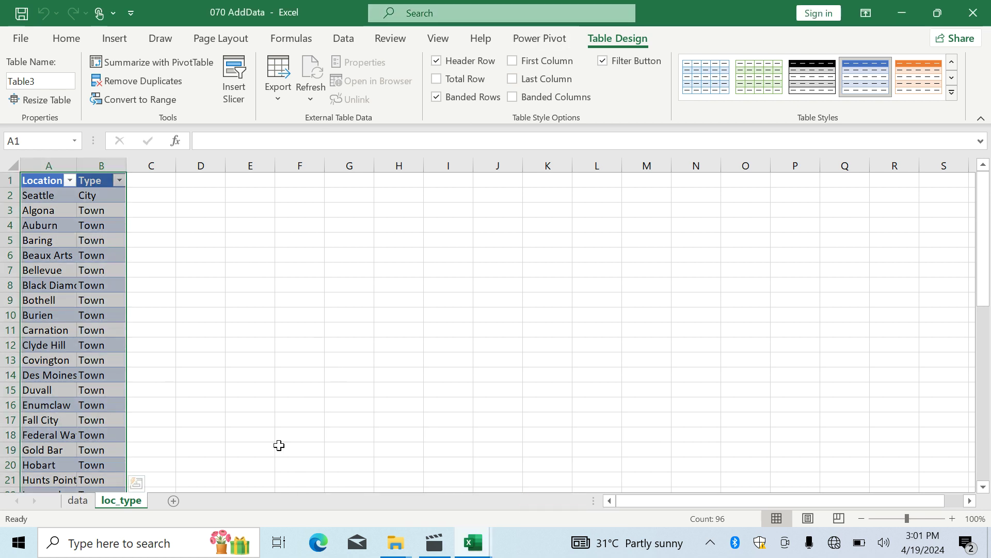
pyautogui.click(77, 500)
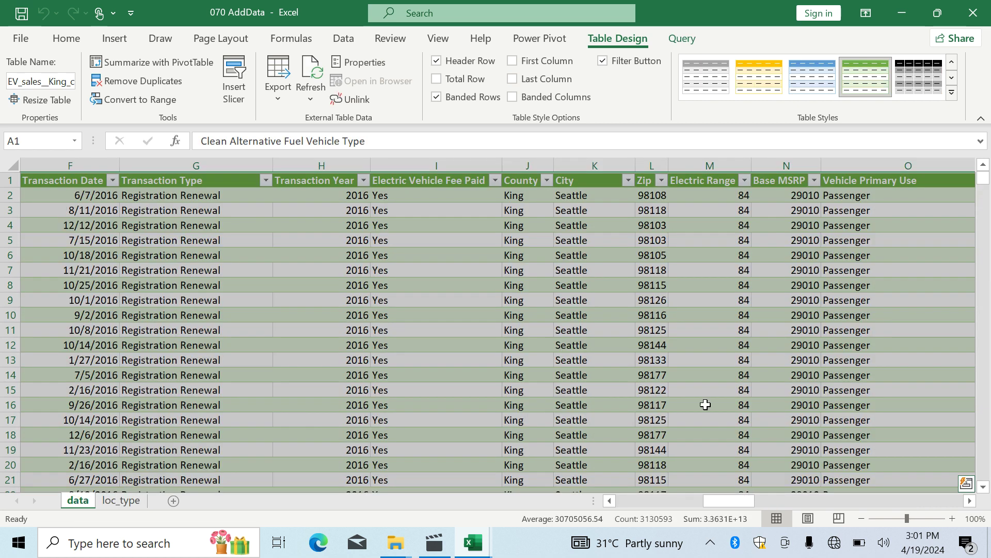
pyautogui.moveTo(737, 500); pyautogui.dragTo(947, 483)
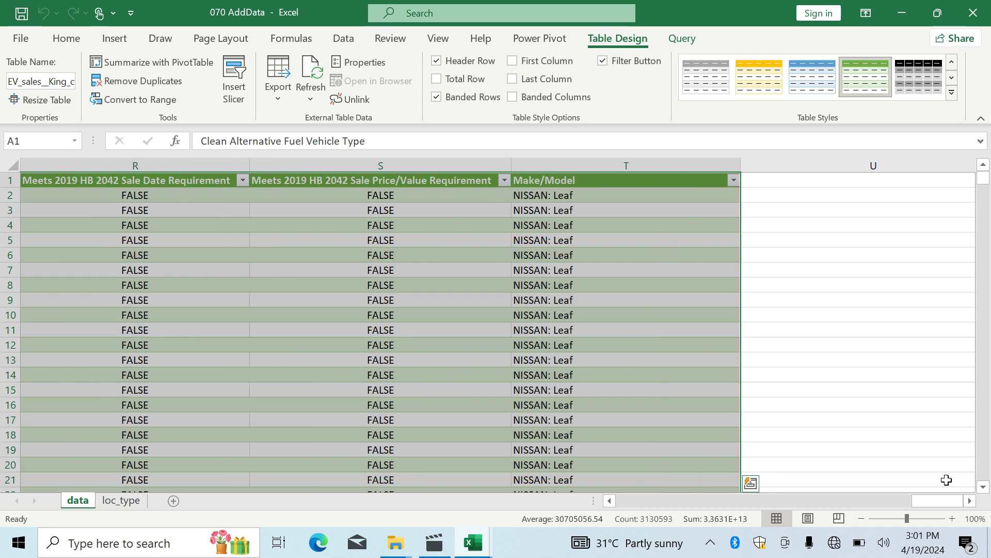
pyautogui.click(757, 184)
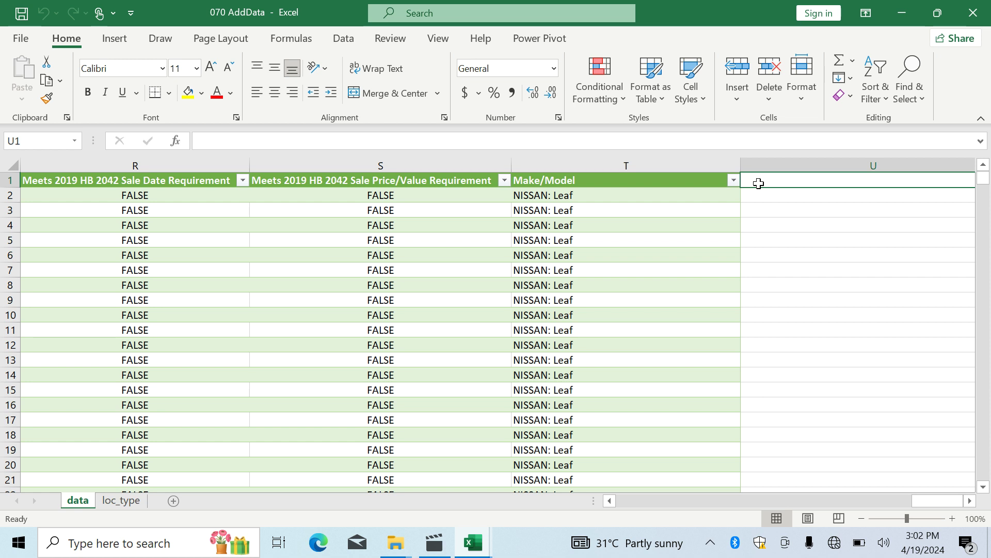
pyautogui.write('=')
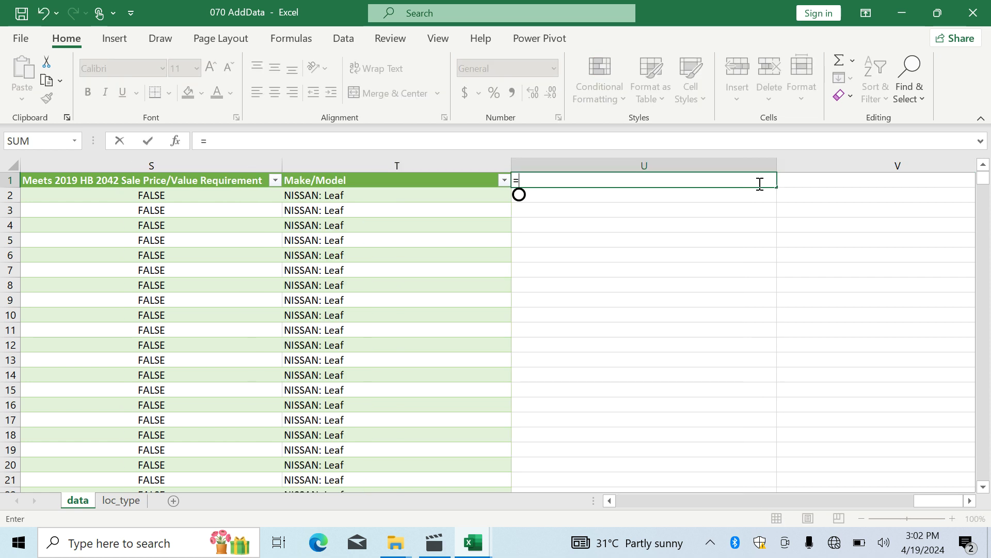
pyautogui.write('re')
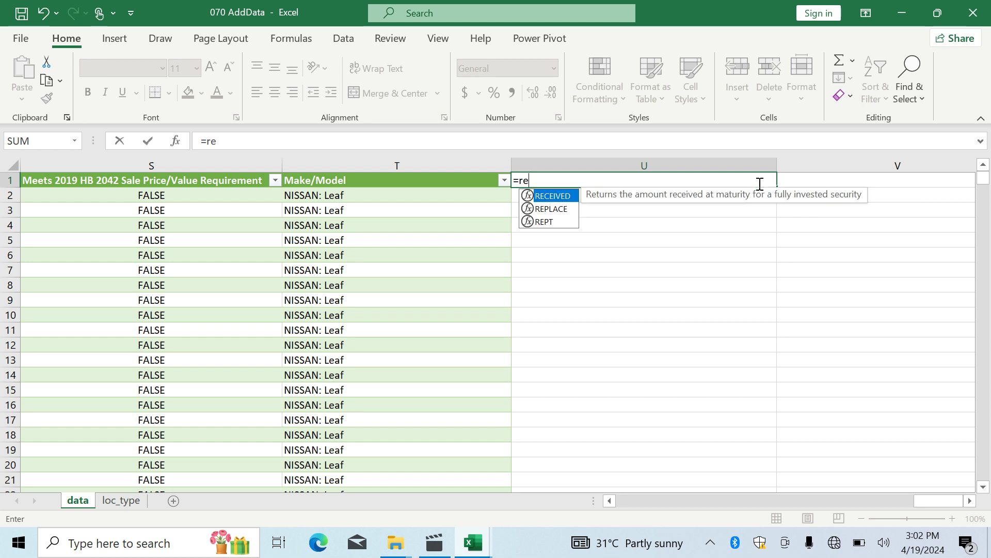
pyautogui.write('lated')
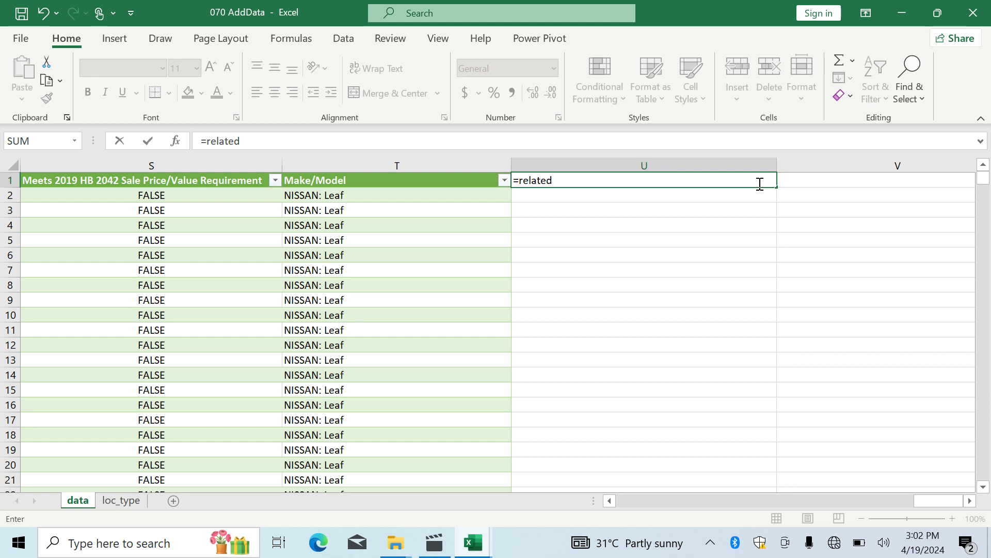
pyautogui.write('(')
# Try to reference the loc_type sheet in the =related( formula, and remove the loc_type! reference again.
pyautogui.click(125, 501)
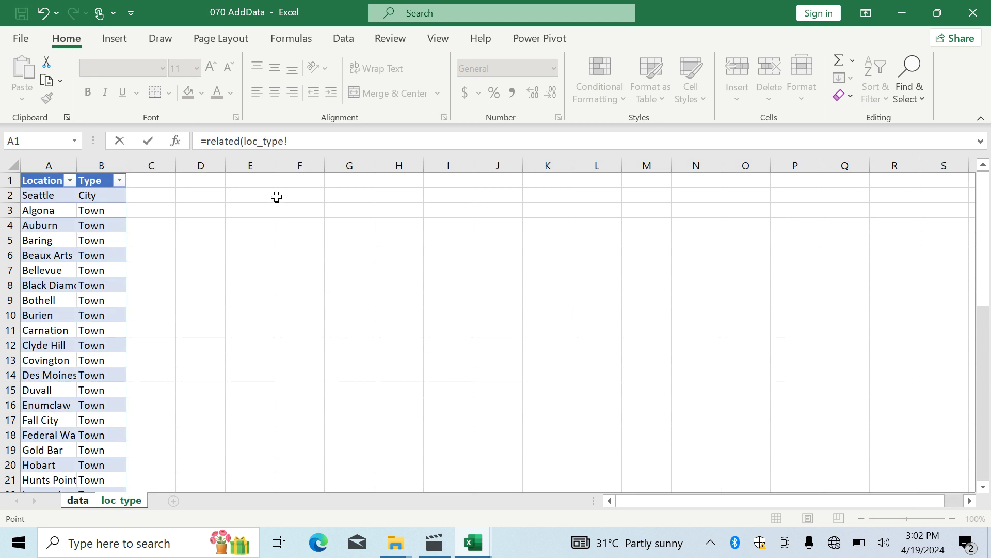
pyautogui.click(294, 141)
pyautogui.press('BackSpace')
pyautogui.press('BackSpace')
pyautogui.press('BackSpace')
pyautogui.press('BackSpace')
pyautogui.press('BackSpace')
pyautogui.press('BackSpace')
pyautogui.press('BackSpace')
pyautogui.press('BackSpace')
pyautogui.press('BackSpace')
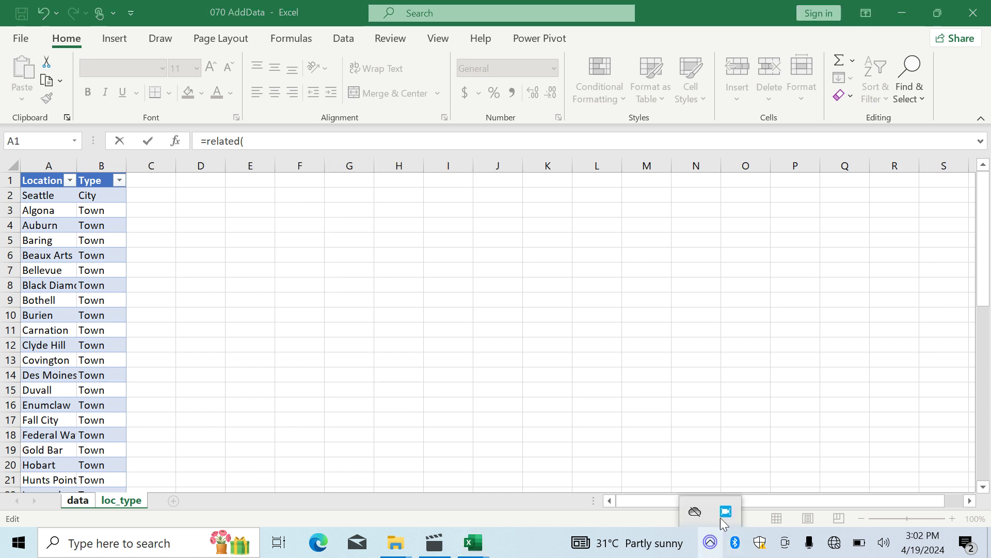
pyautogui.rightClick(725, 511)
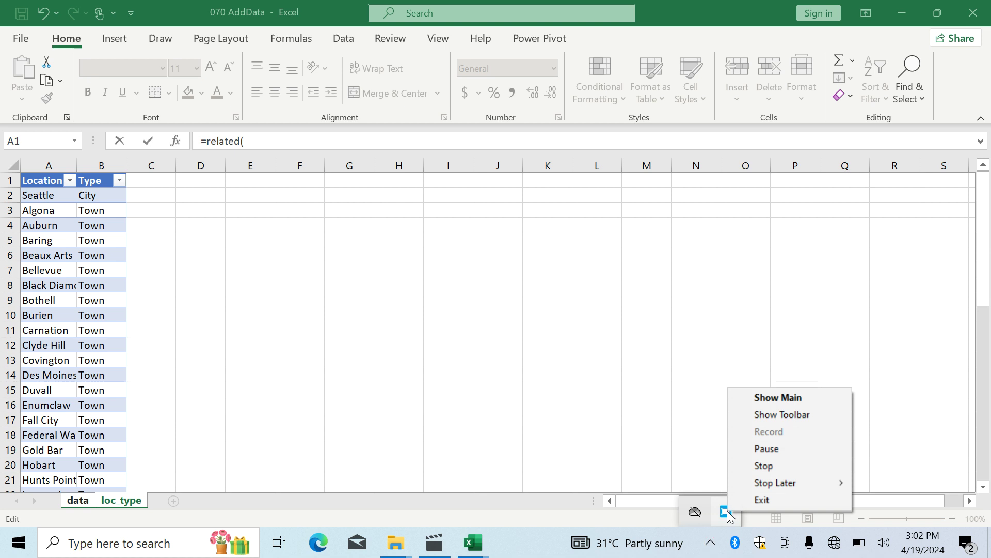
pyautogui.click(770, 448)
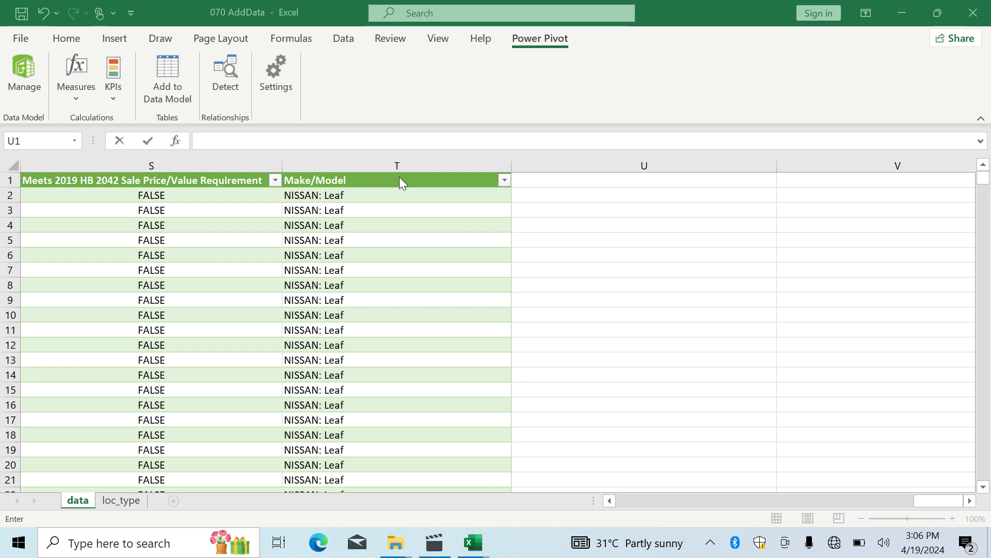
pyautogui.click(530, 178)
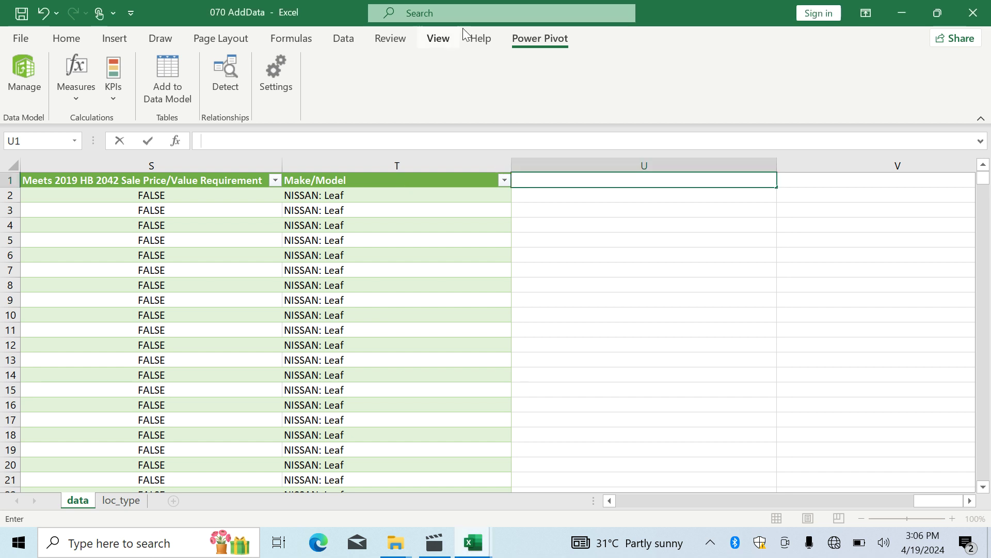
pyautogui.doubleClick(528, 39)
pyautogui.click(529, 40)
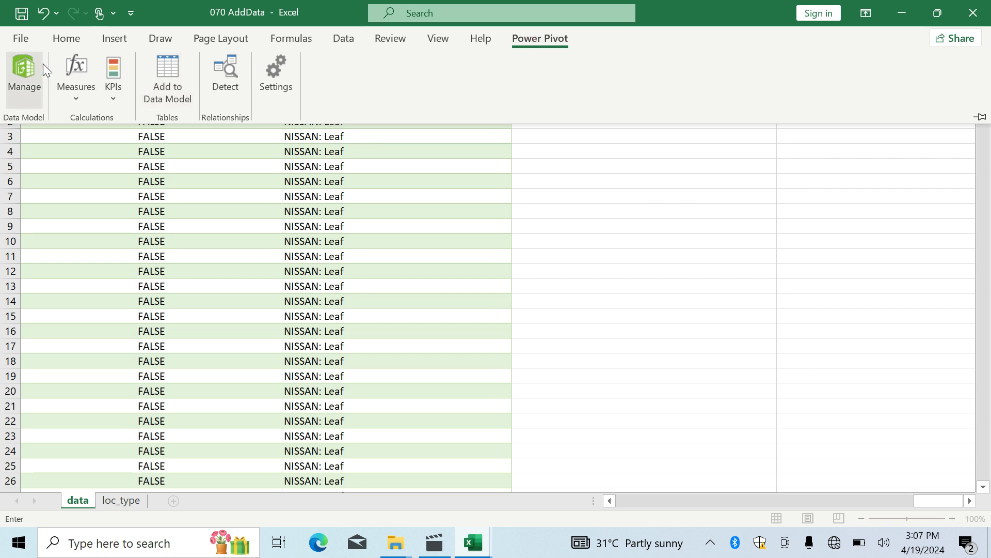
pyautogui.click(614, 243)
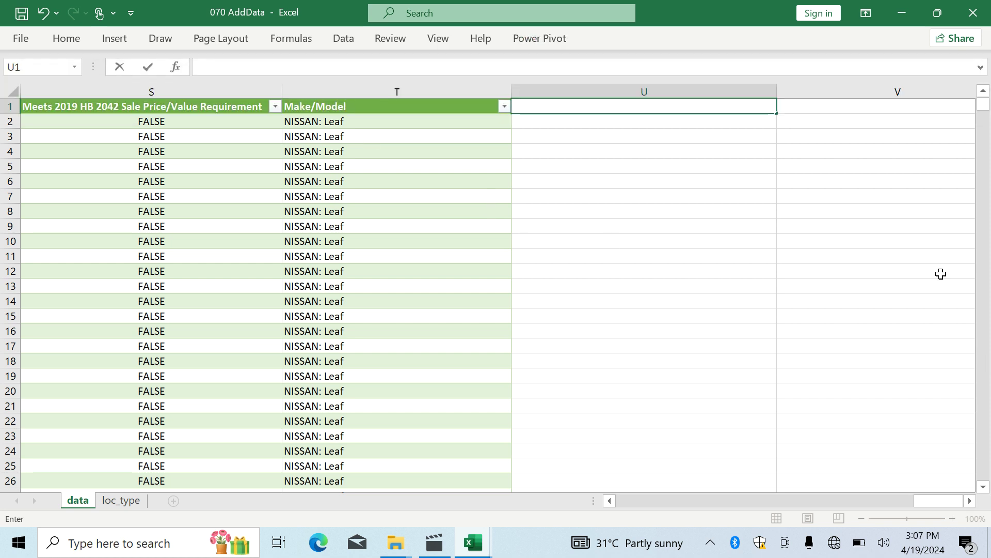
# Try to enter a =related formula in cell U1 of the data sheet, and clear it again.
pyautogui.doubleClick(571, 107)
pyautogui.write('=')
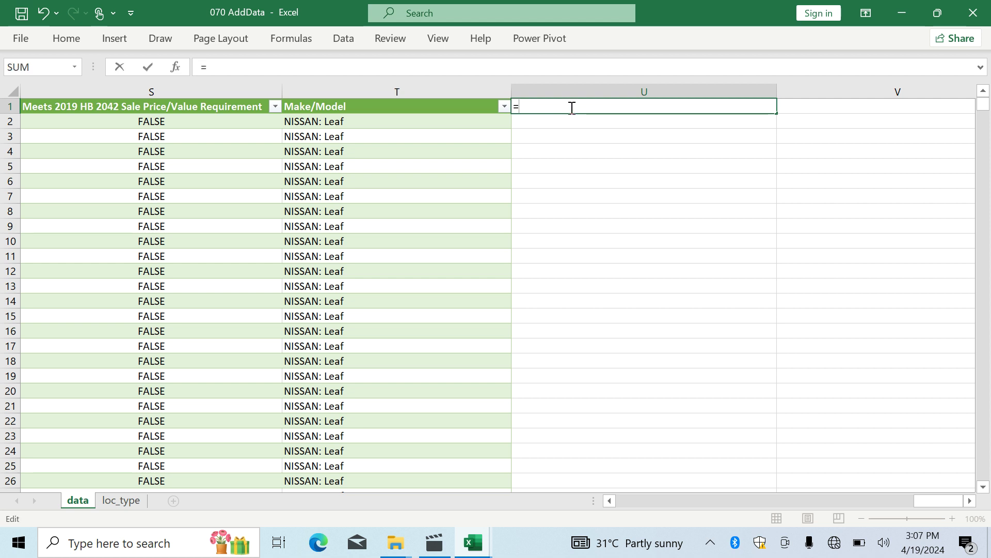
pyautogui.write('related')
pyautogui.press('BackSpace')
pyautogui.press('BackSpace')
pyautogui.press('BackSpace')
pyautogui.press('BackSpace')
pyautogui.press('BackSpace')
pyautogui.press('BackSpace')
pyautogui.press('BackSpace')
pyautogui.press('BackSpace')
pyautogui.click(980, 68)
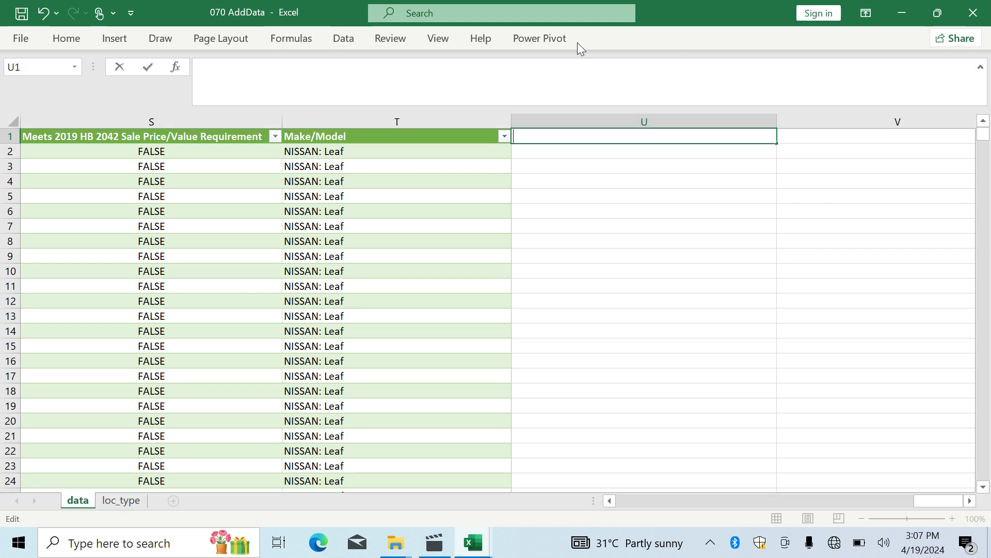
# Open the Power Pivot data model and add a calculated column =RELATED('location type'[Type]) after Make/Model in the EV sales King county table.
pyautogui.click(553, 42)
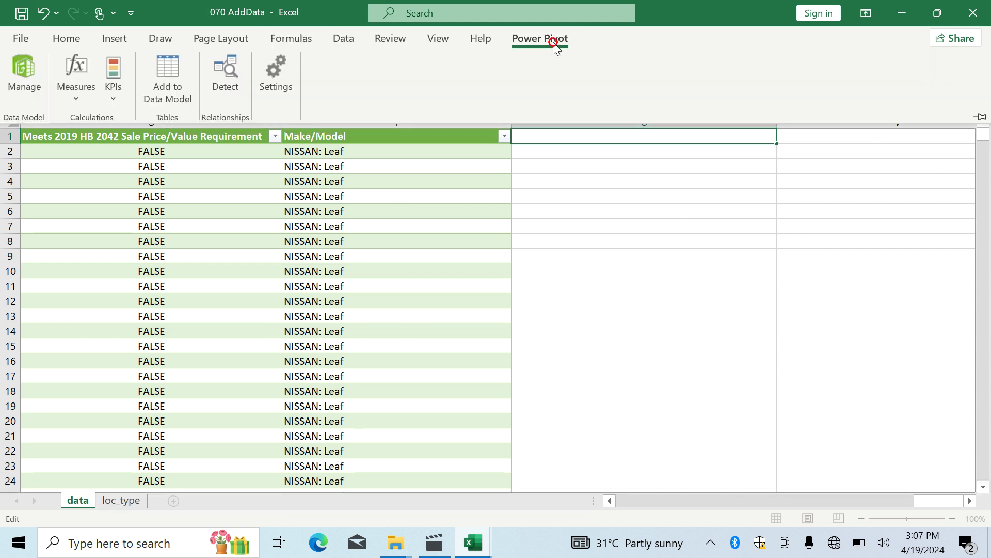
pyautogui.click(20, 70)
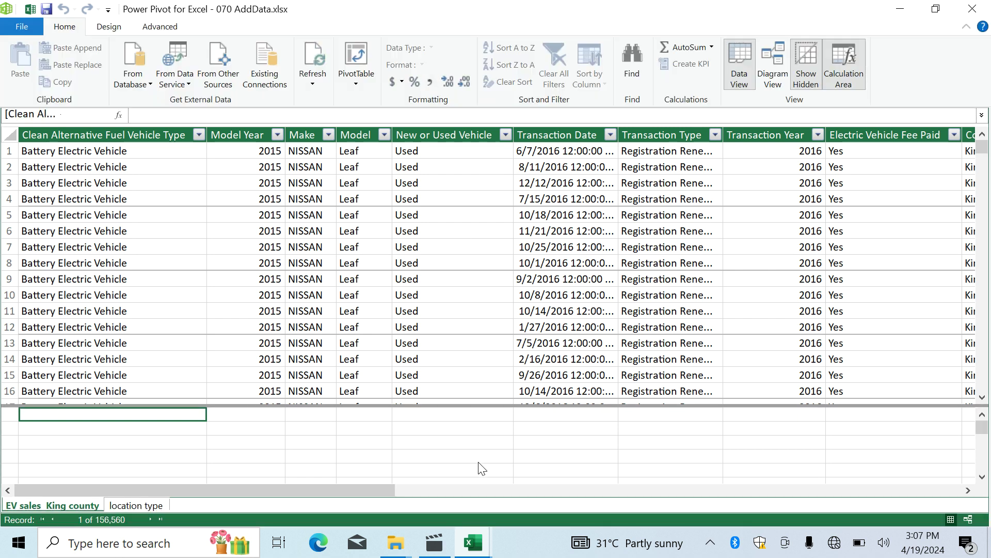
pyautogui.moveTo(383, 488); pyautogui.dragTo(974, 486)
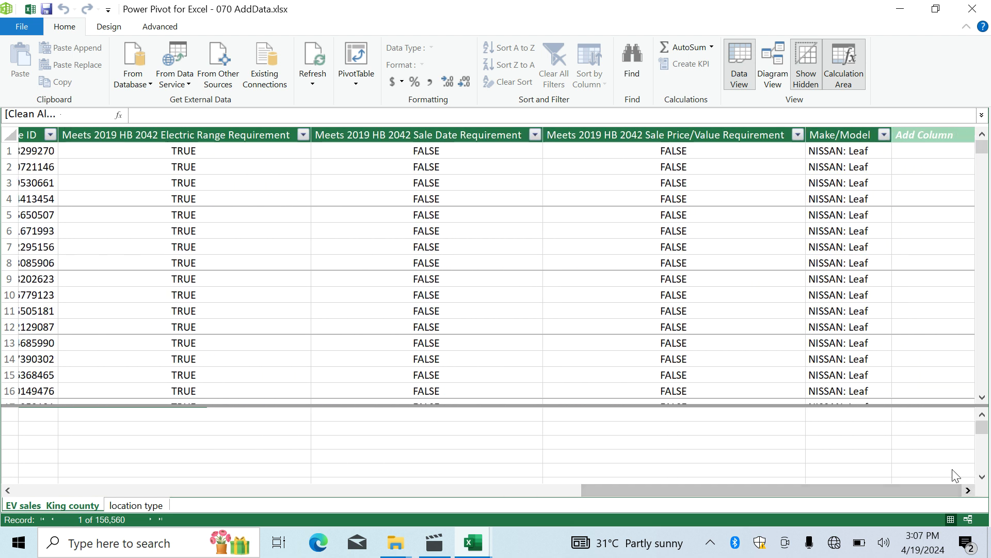
pyautogui.click(909, 150)
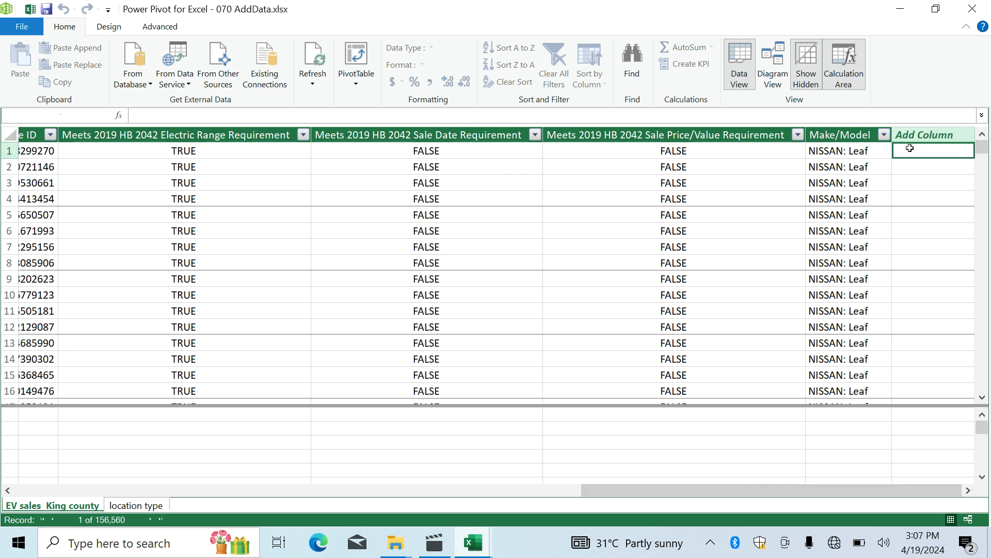
pyautogui.write('=')
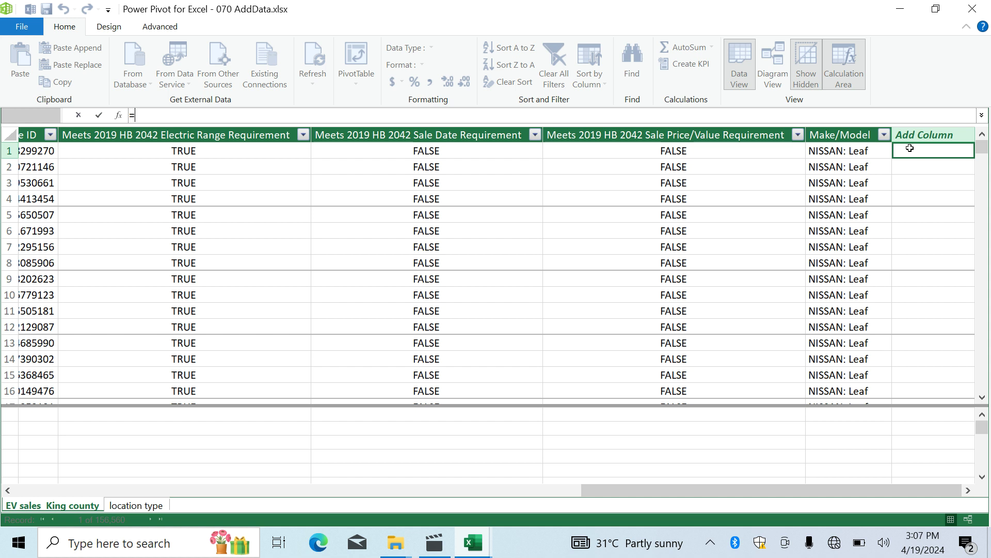
pyautogui.write('rel')
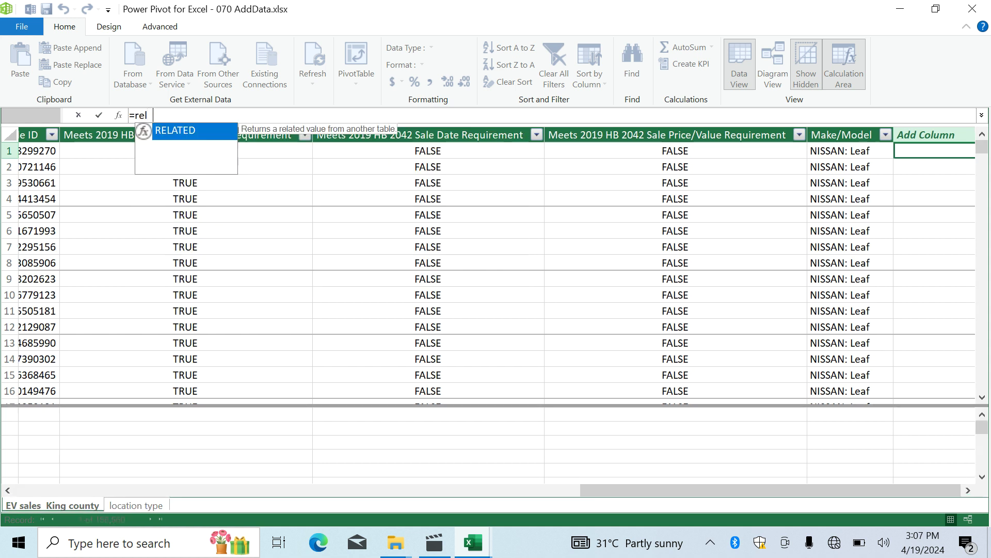
pyautogui.write('ated')
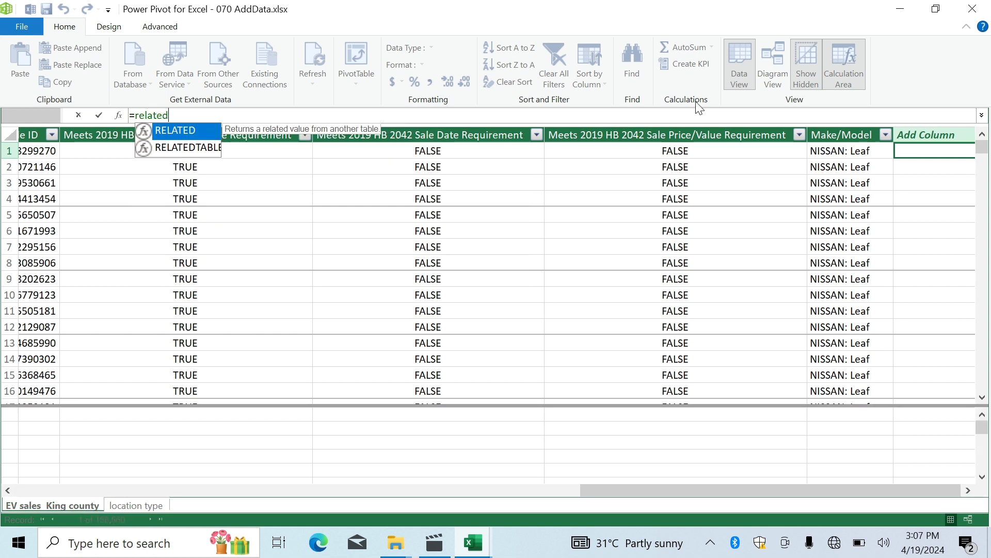
pyautogui.doubleClick(190, 139)
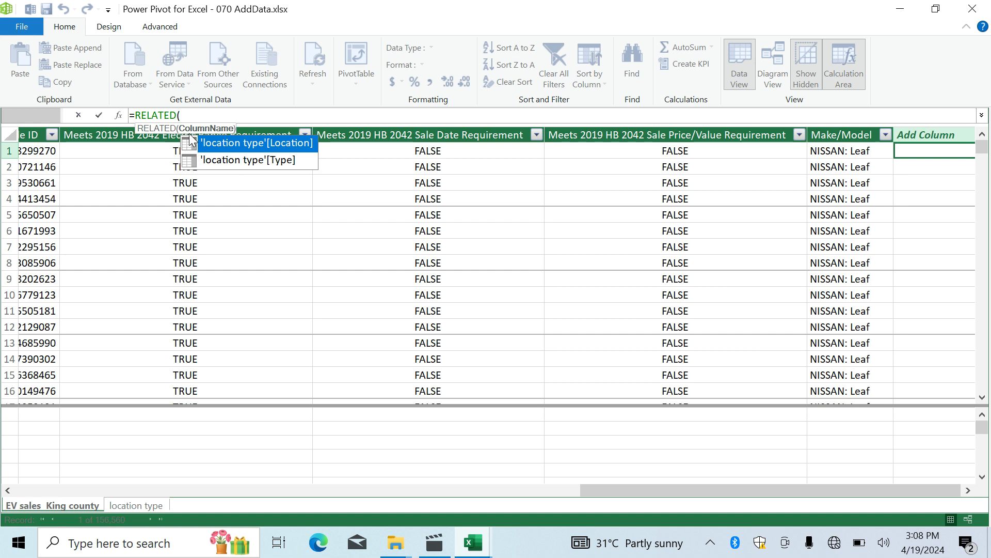
pyautogui.click(230, 160)
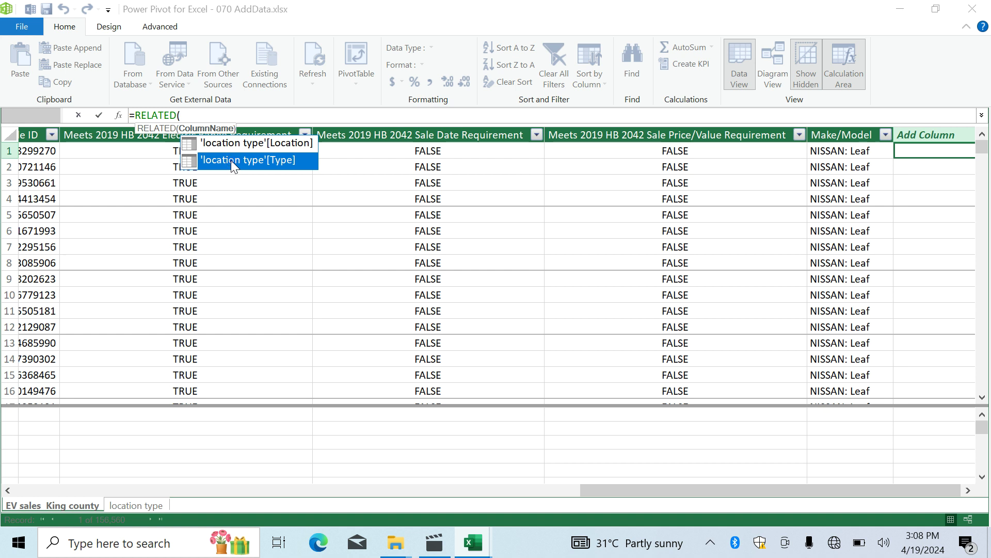
pyautogui.doubleClick(230, 160)
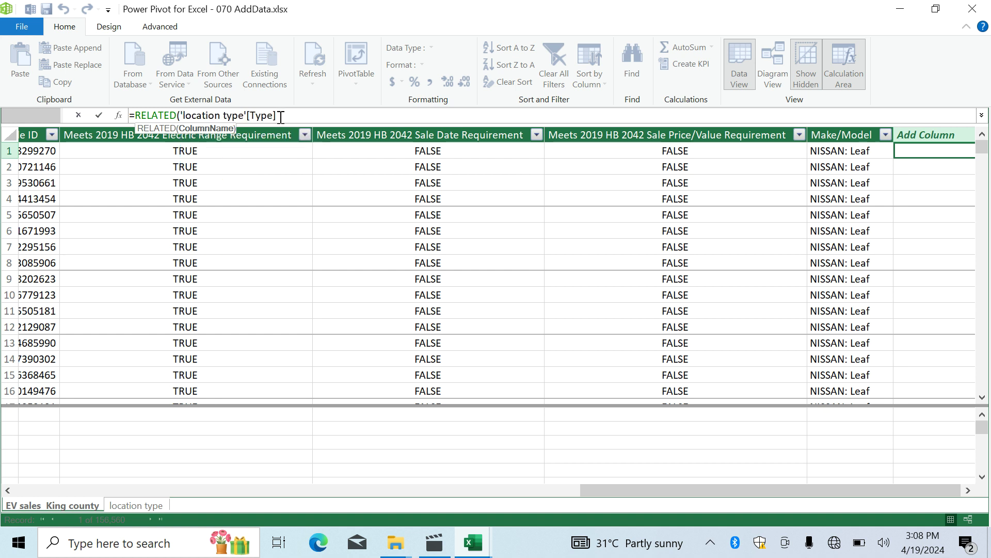
pyautogui.write(')')
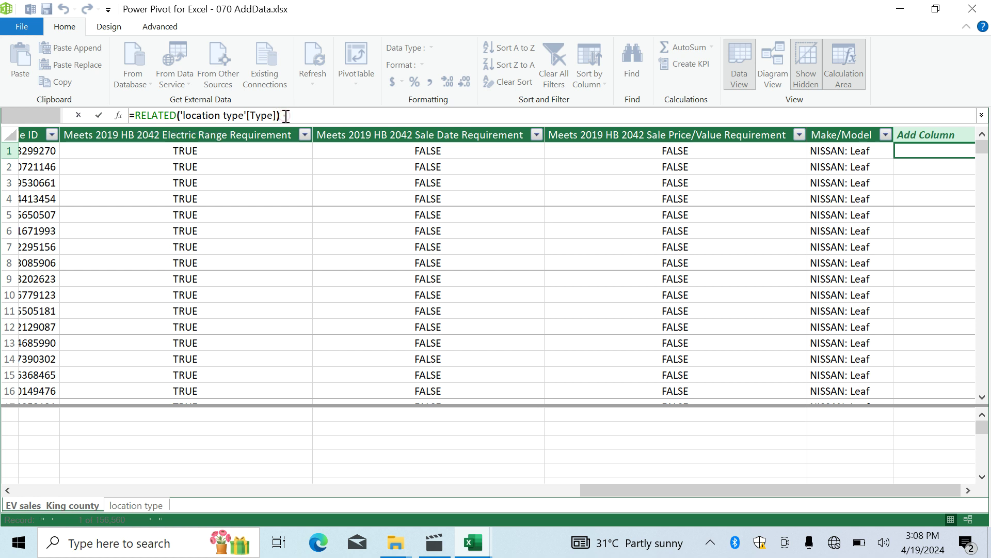
pyautogui.press('Return')
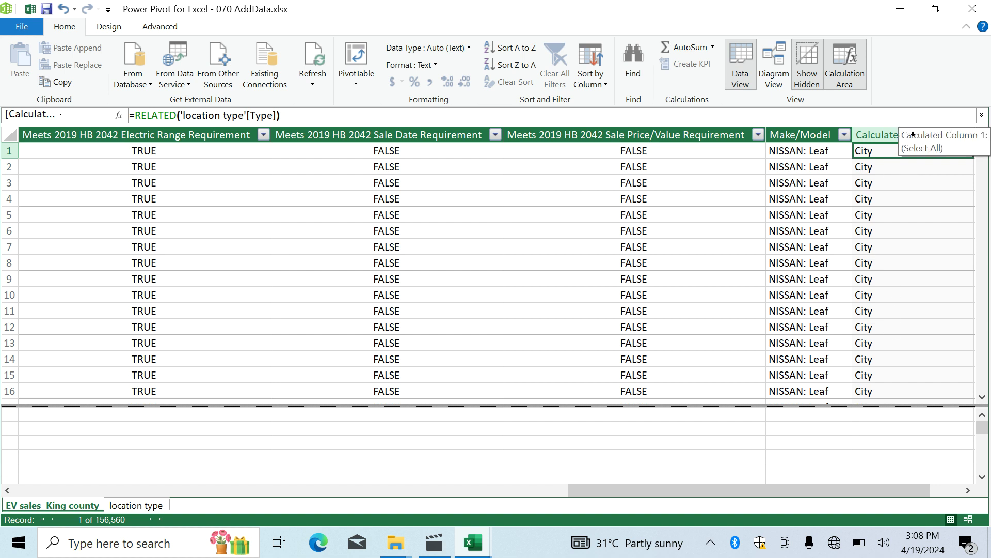
# Rename the new calculated column beside Make/Model as location type.
pyautogui.rightClick(895, 136)
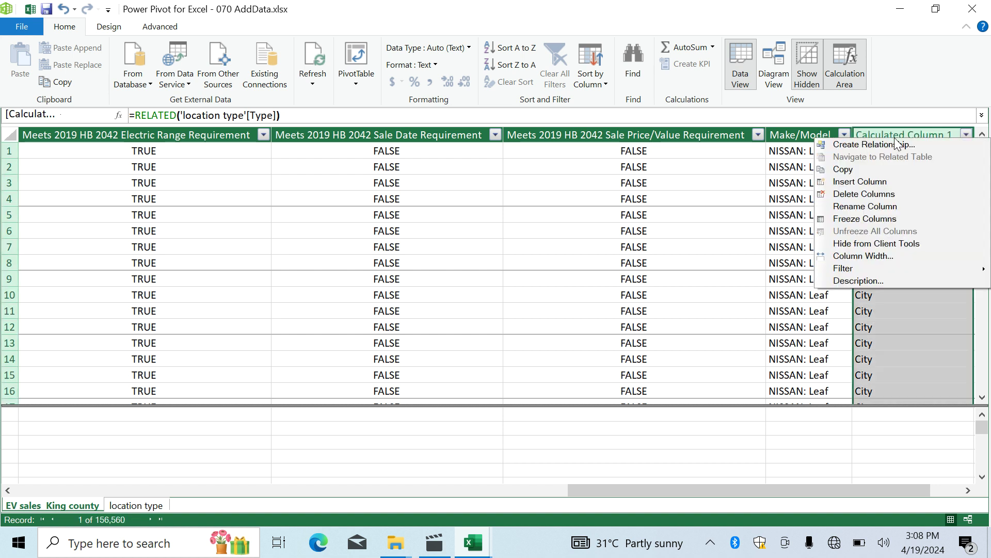
pyautogui.click(871, 204)
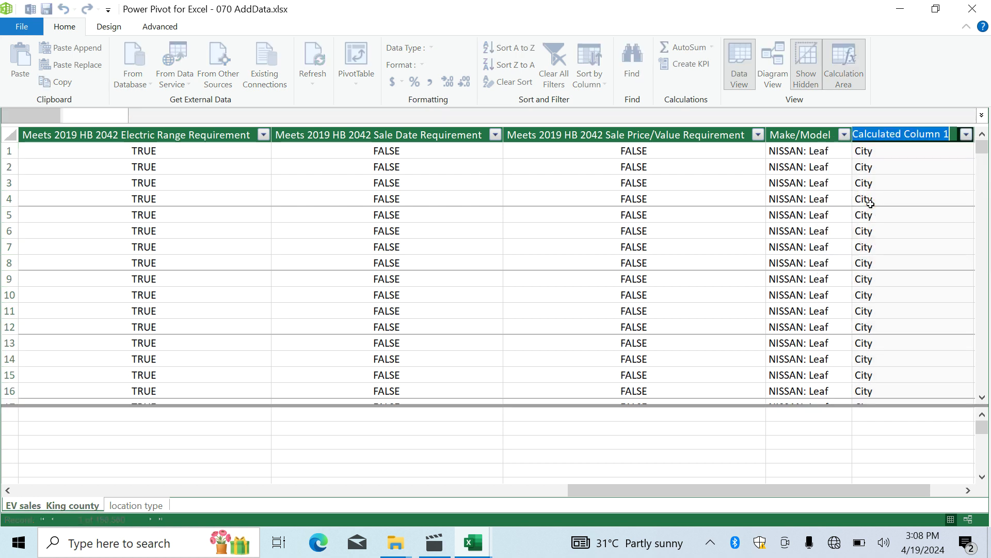
pyautogui.write('location type')
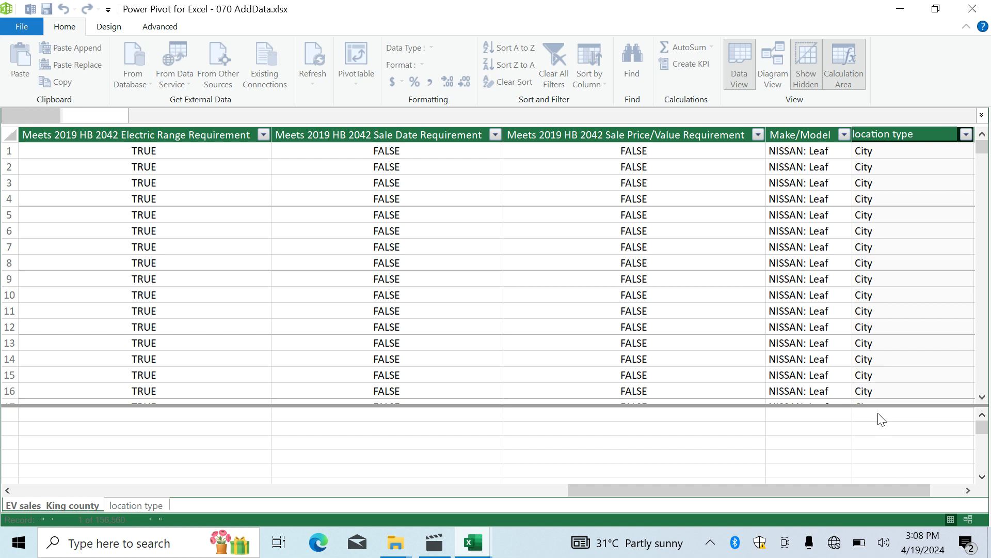
pyautogui.press('Return')
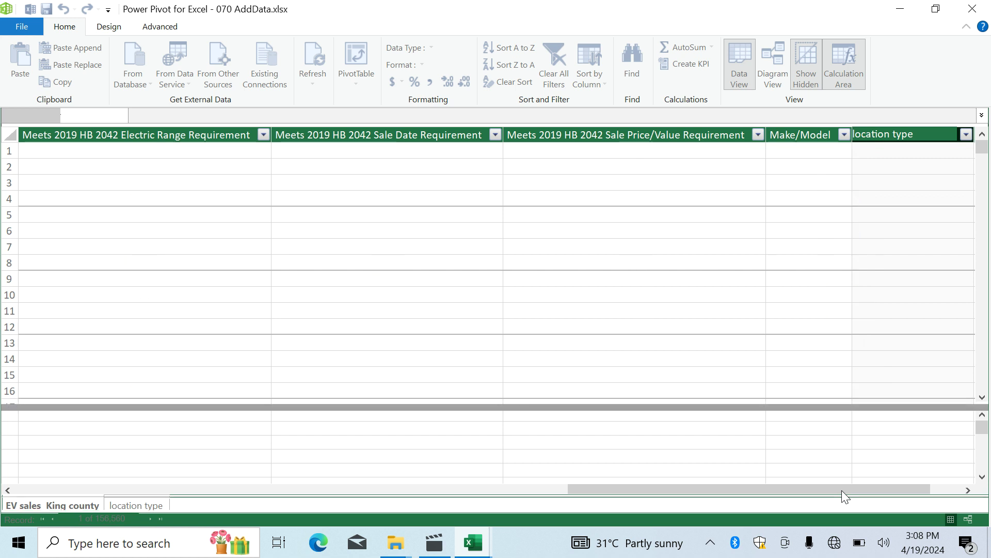
pyautogui.moveTo(841, 491); pyautogui.dragTo(254, 499)
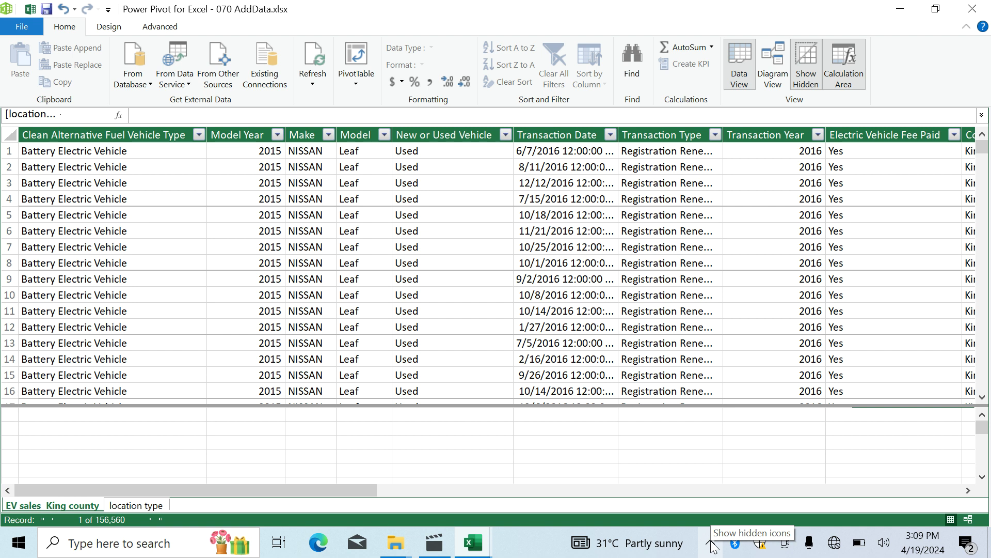
pyautogui.click(711, 540)
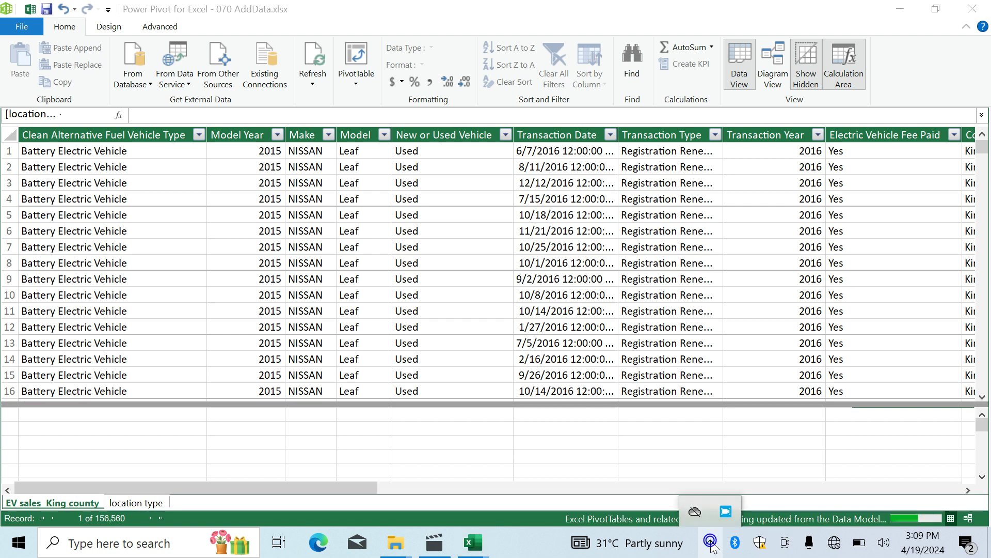
pyautogui.rightClick(724, 517)
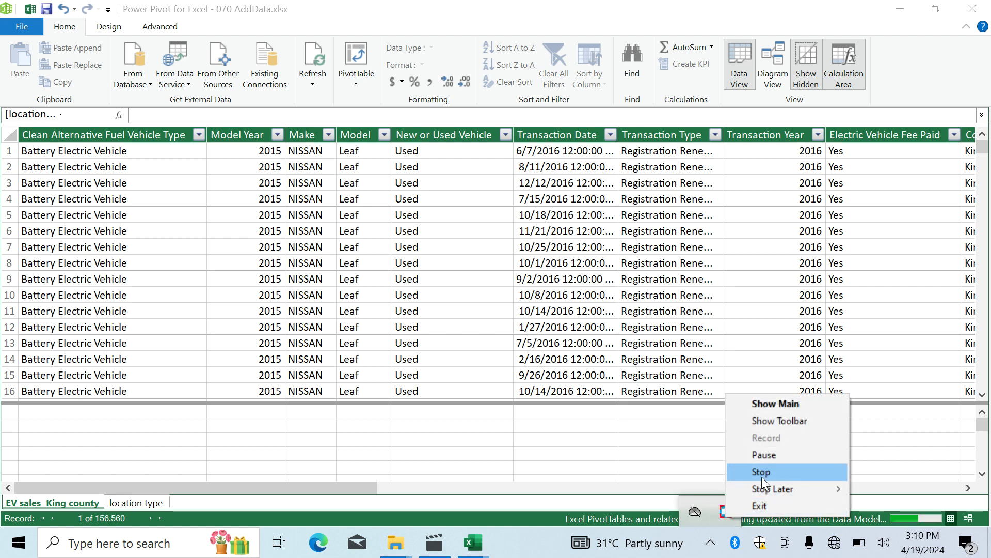